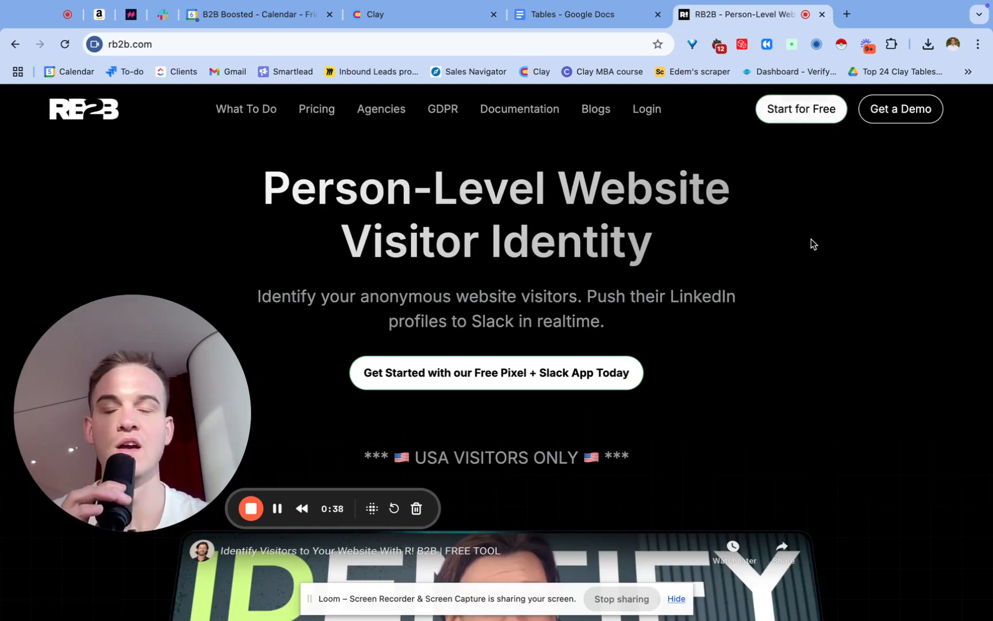
# - Review RB2B's pricing plans with monthly billing, focusing on the price of the RB2B Pro plan
pyautogui.click(320, 114)
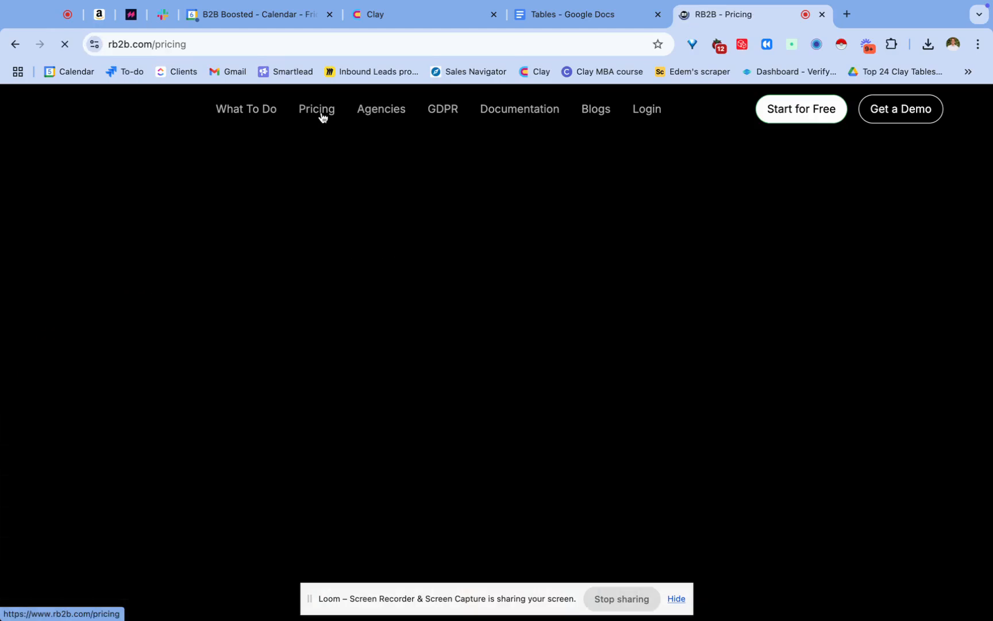
pyautogui.scroll(-2, 385, 325)
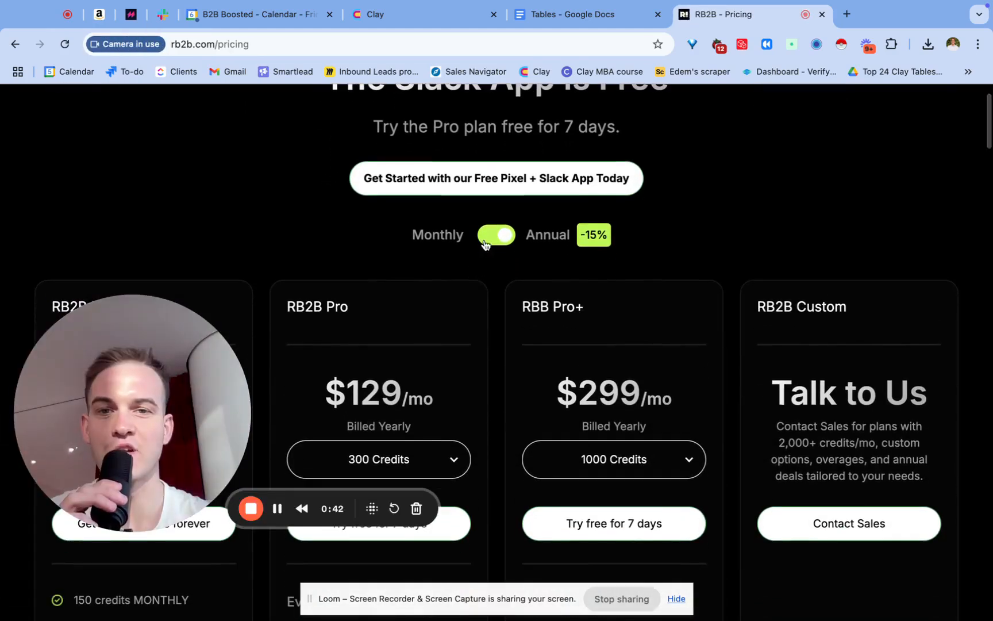
pyautogui.click(484, 245)
pyautogui.scroll(-2, 395, 376)
pyautogui.moveTo(325, 317); pyautogui.dragTo(455, 326)
pyautogui.scroll(-1, 441, 323)
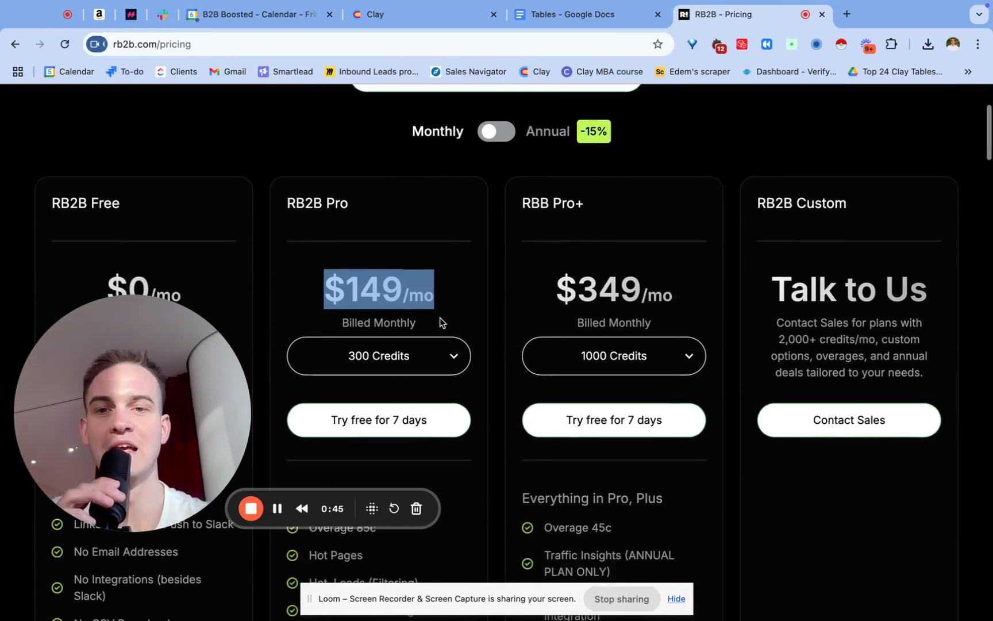
pyautogui.click(333, 292)
pyautogui.moveTo(329, 292); pyautogui.dragTo(425, 291)
pyautogui.click(425, 292)
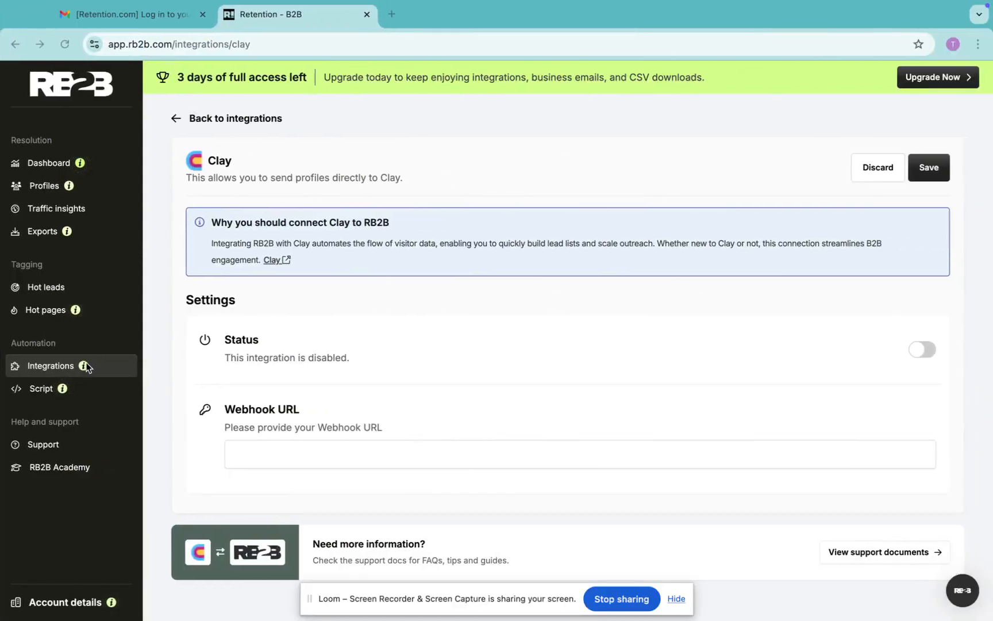
# - Open the Clay integration settings in the RB2B account and go to its Webhook URL setting
pyautogui.click(53, 367)
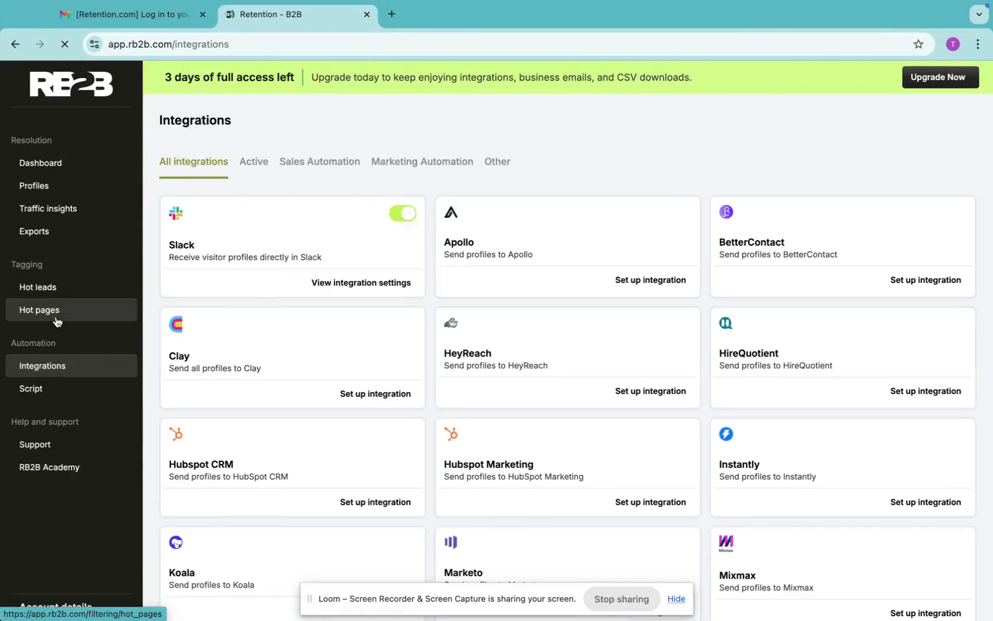
pyautogui.click(51, 312)
pyautogui.click(53, 364)
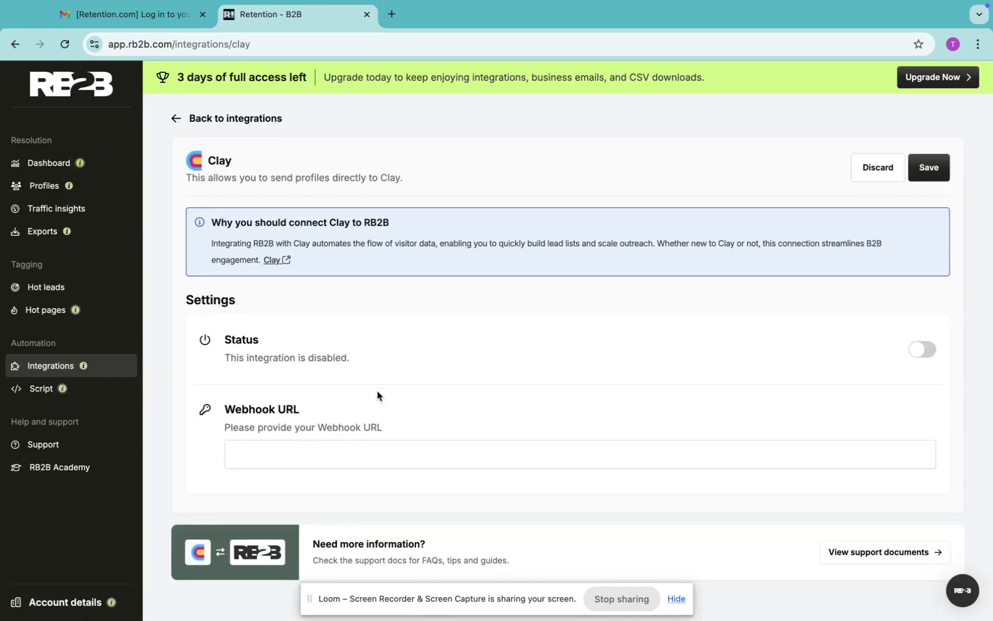
pyautogui.click(404, 462)
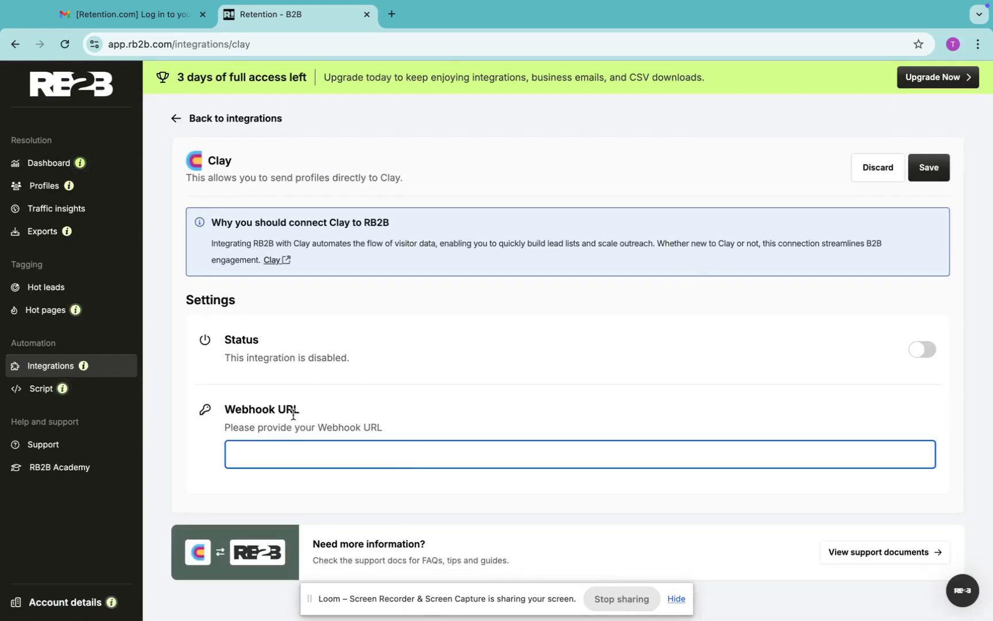
# - Switch to Clay and add a webhook-monitoring table to the workbook "Workflow #3: RB2B Website visitors"
pyautogui.hotkey('ctrl', 'Left')
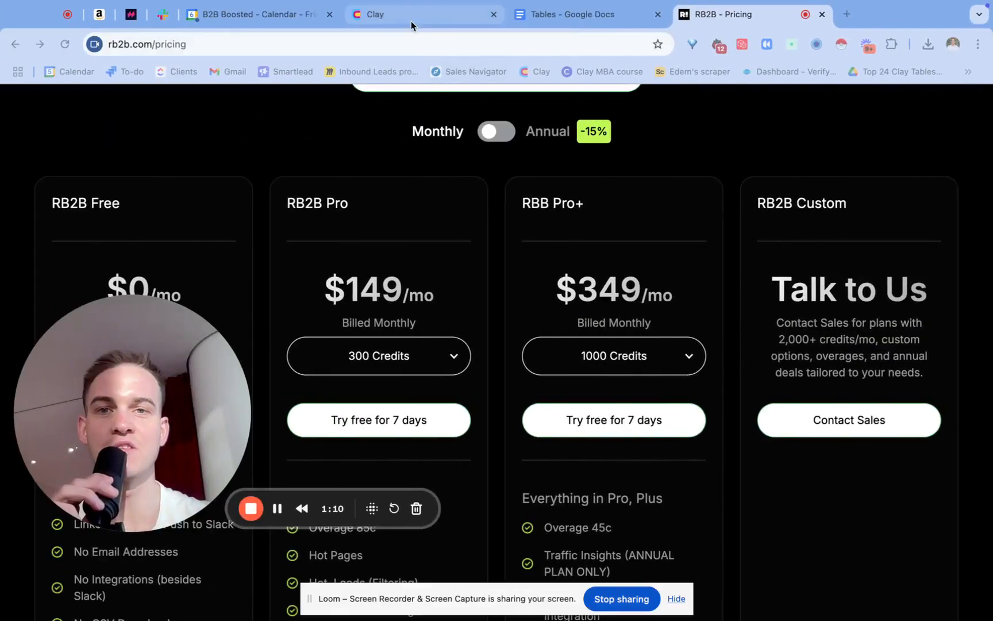
pyautogui.click(411, 21)
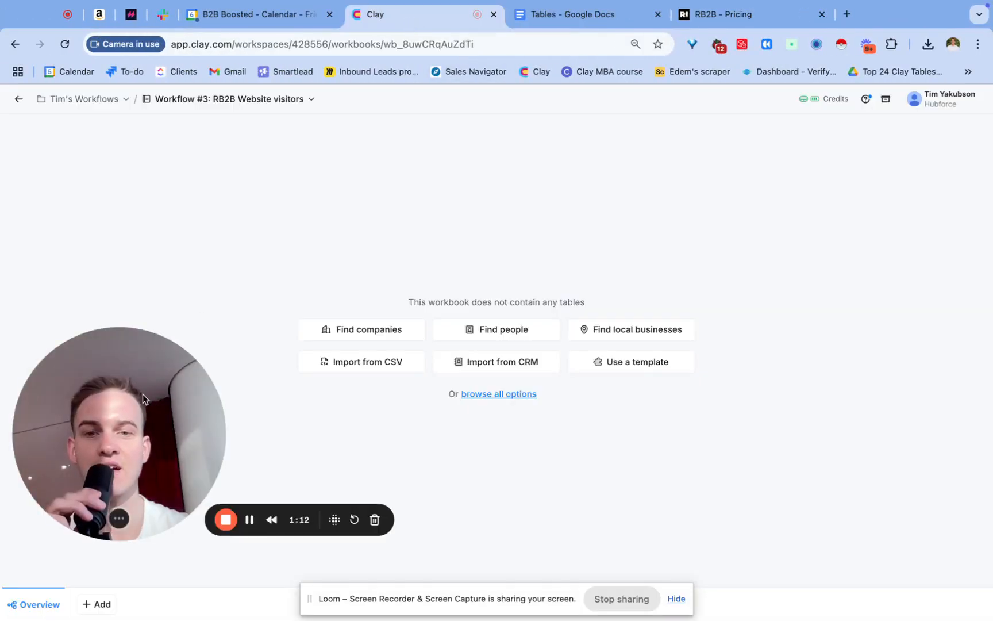
pyautogui.moveTo(143, 393); pyautogui.dragTo(135, 299)
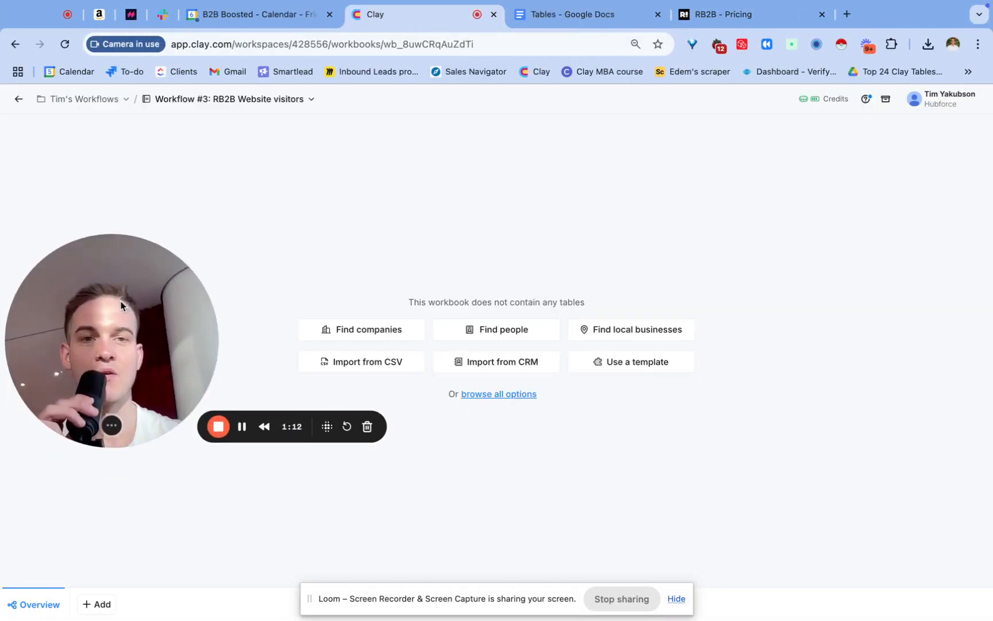
pyautogui.click(101, 604)
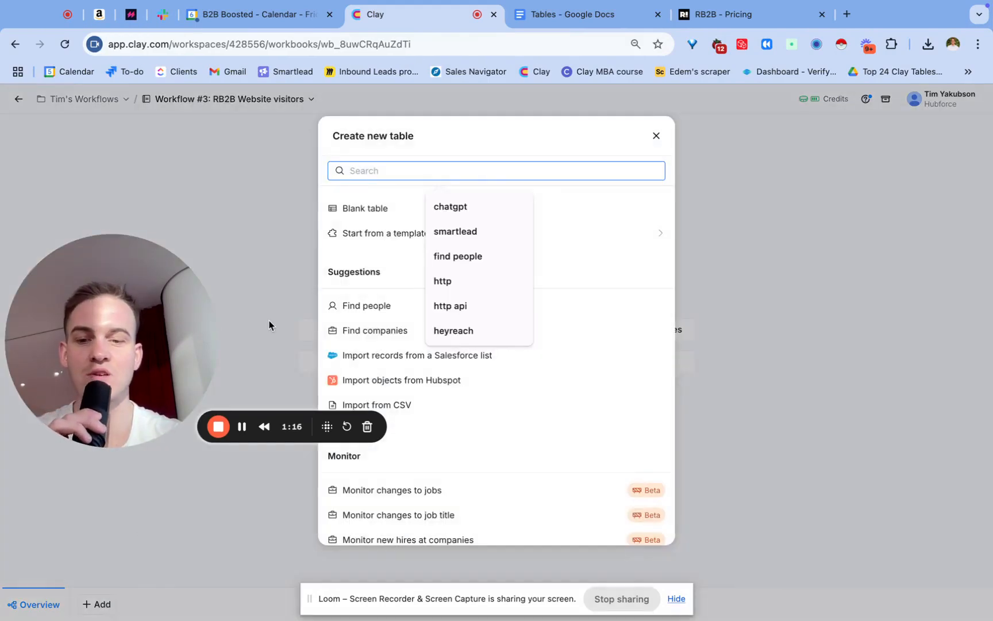
pyautogui.write('webh')
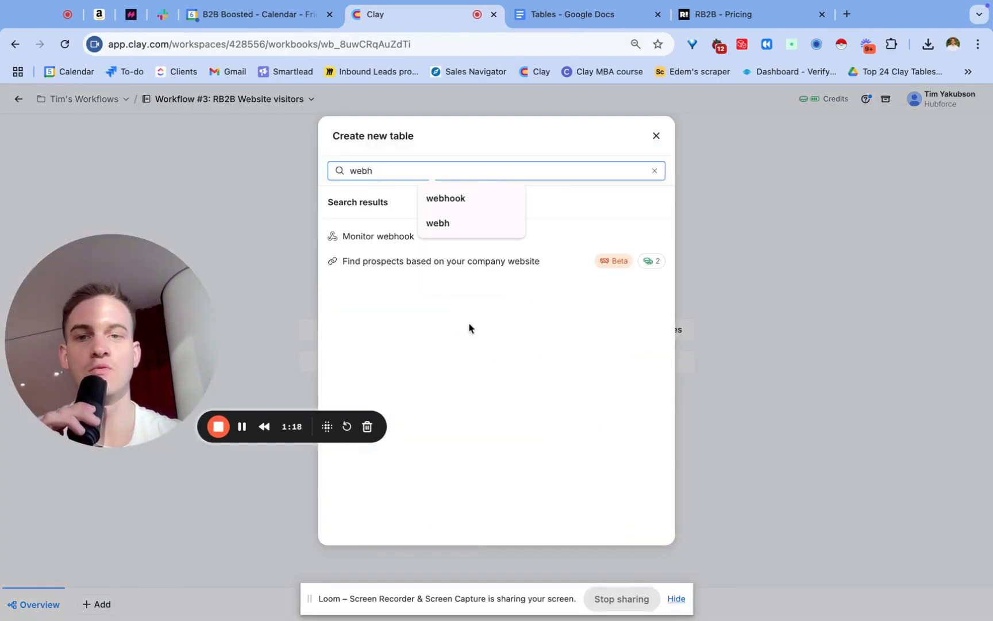
pyautogui.click(396, 236)
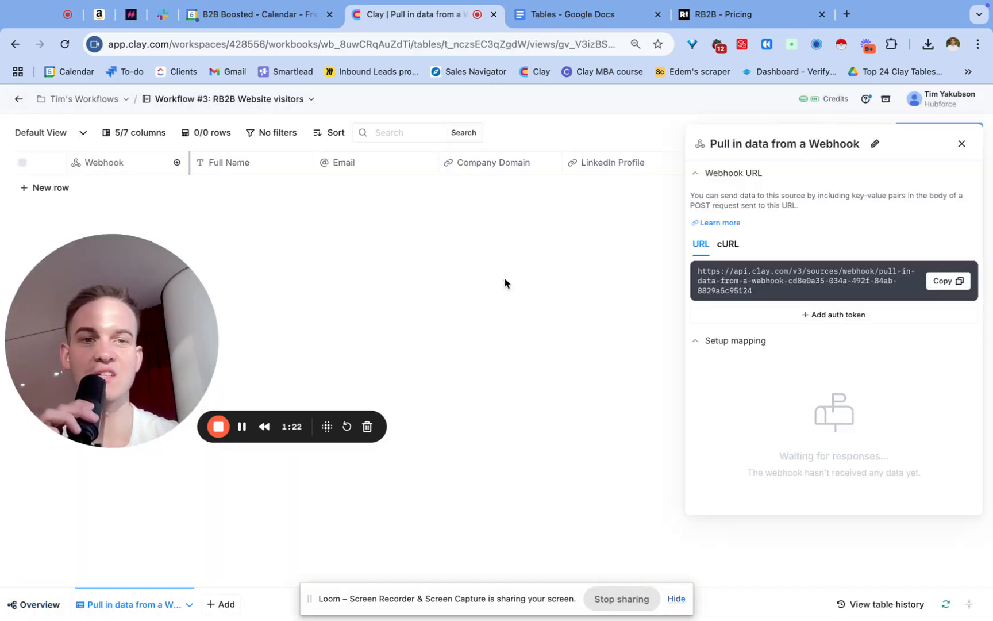
# - Copy the Clay table's webhook URL into the Webhook URL setting of RB2B's Clay integration and save it
pyautogui.click(933, 280)
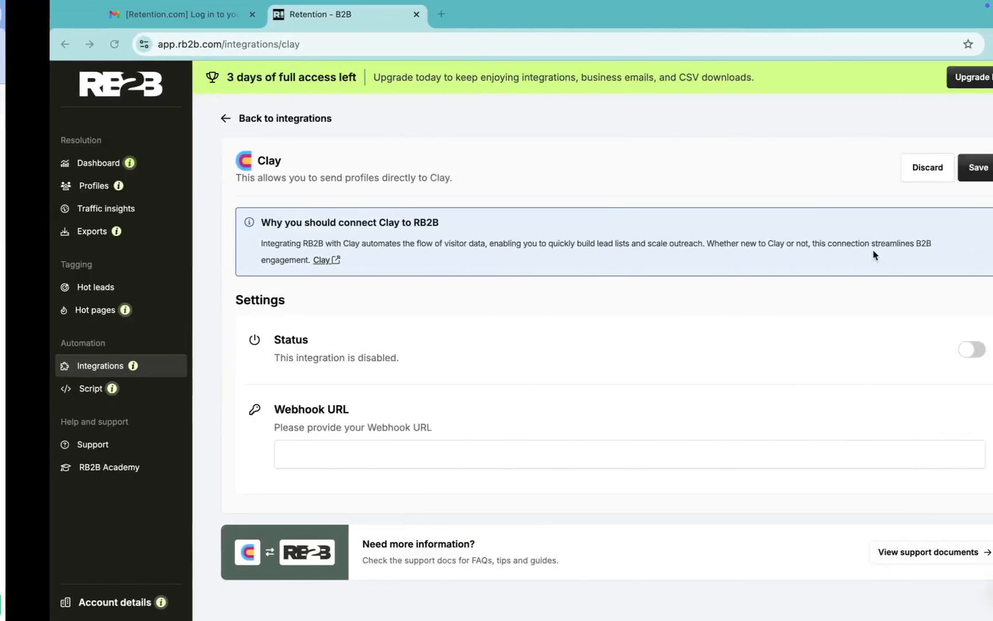
pyautogui.click(438, 454)
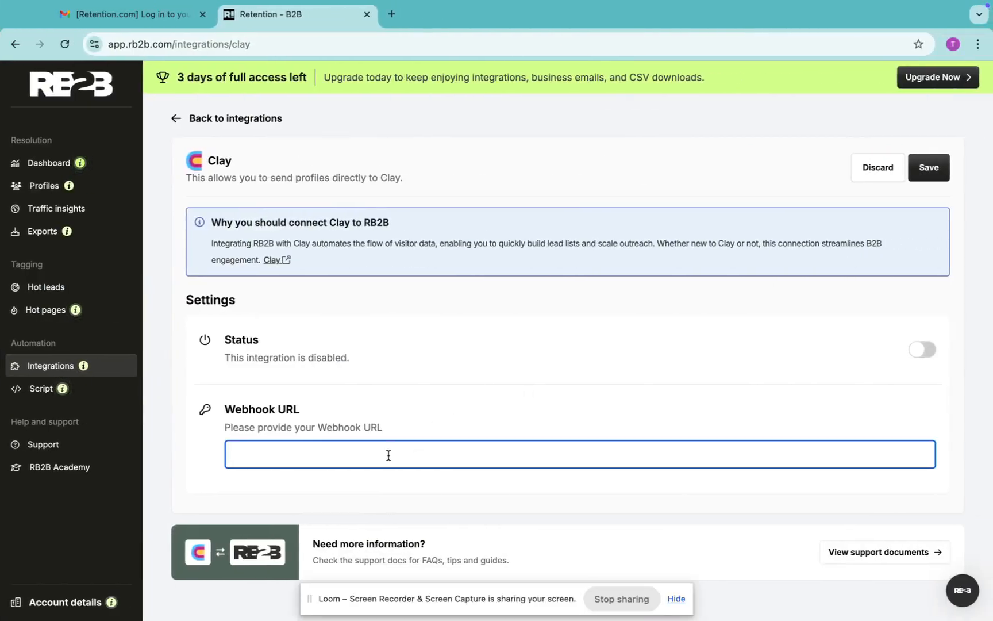
pyautogui.hotkey('ctrl', 'v')
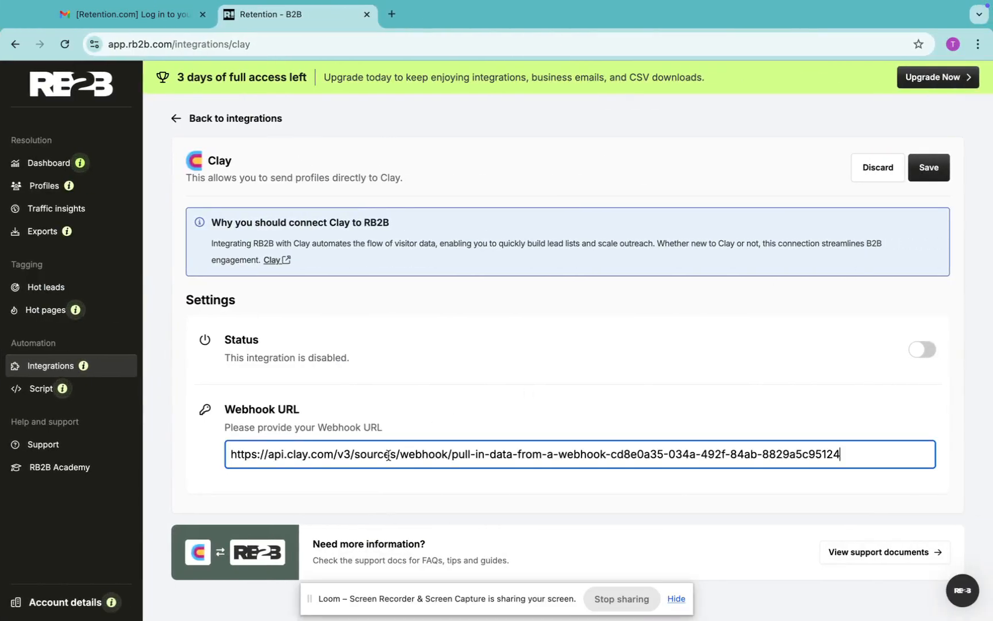
pyautogui.click(927, 171)
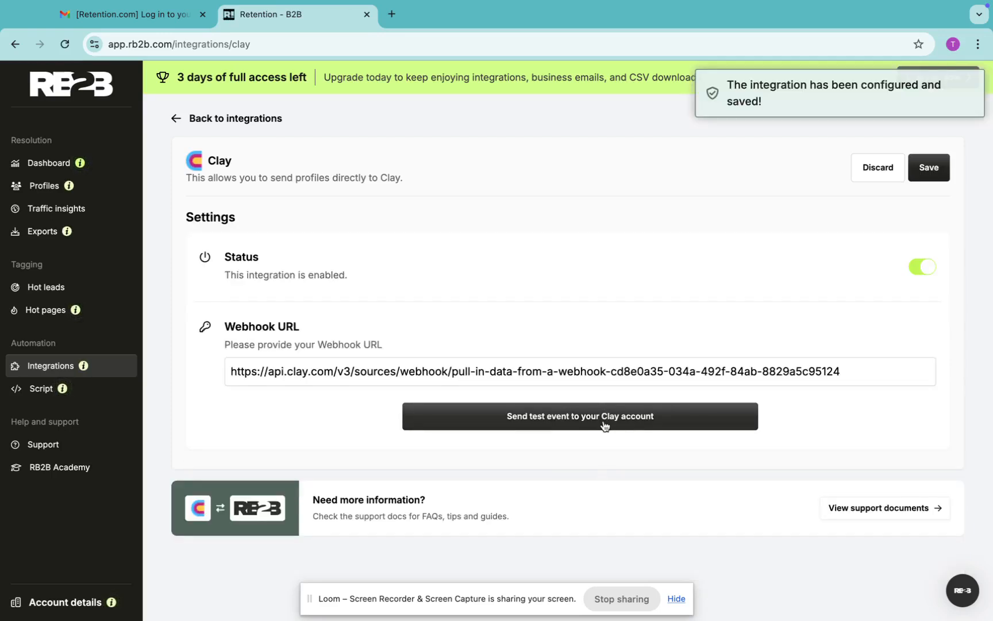
# - Send a test event from RB2B to the Clay account and open the received webhook record's details in Clay
pyautogui.click(578, 419)
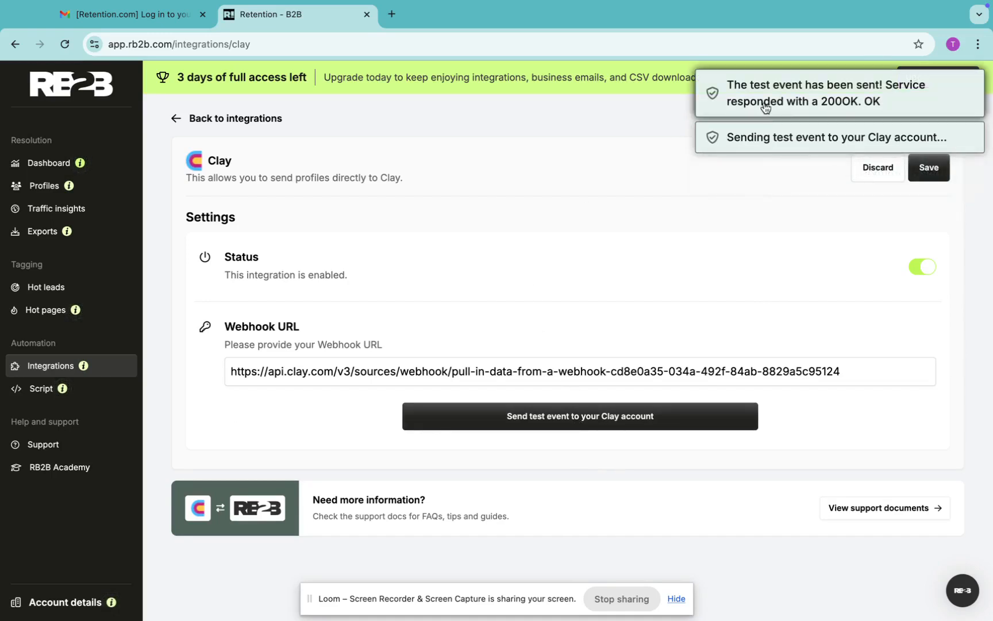
pyautogui.hotkey('ctrl', 'Left')
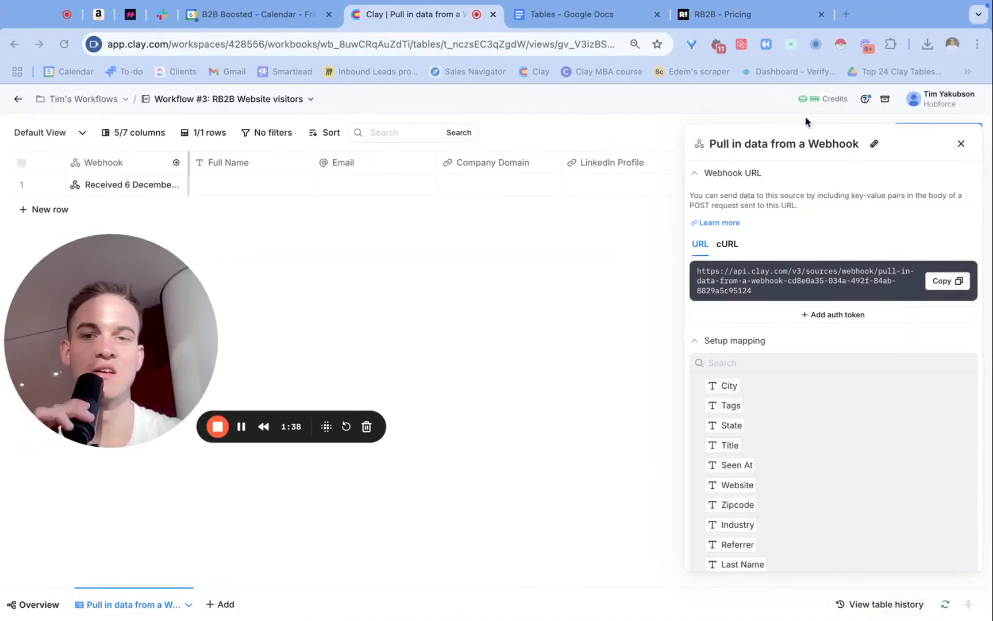
pyautogui.click(963, 144)
pyautogui.click(135, 184)
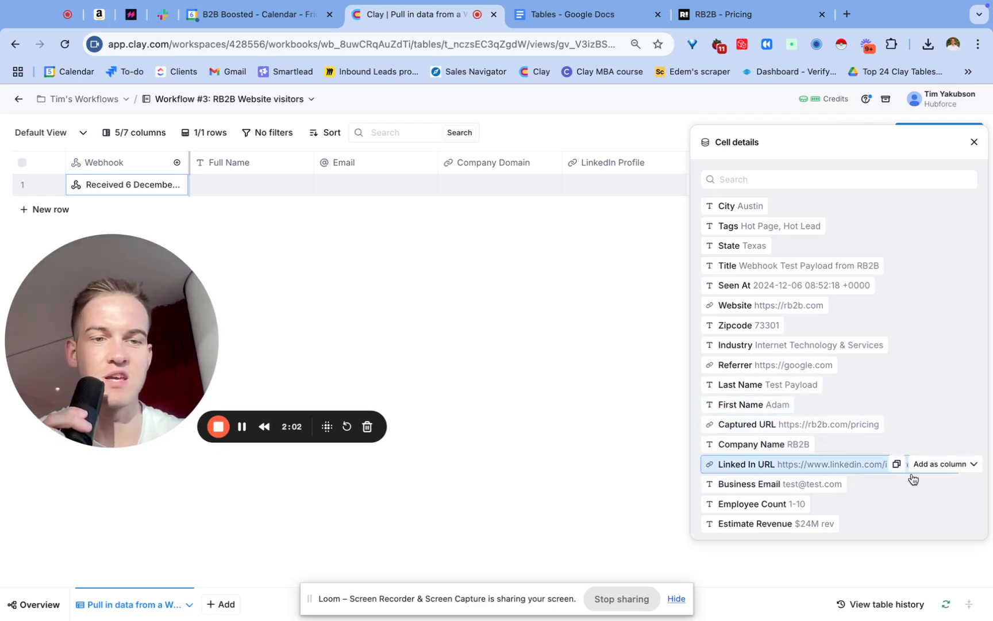
# - Map Business Email to the Email column, Linked In URL to LinkedIn Profile, and Website to Company Domain
pyautogui.click(929, 483)
pyautogui.click(871, 423)
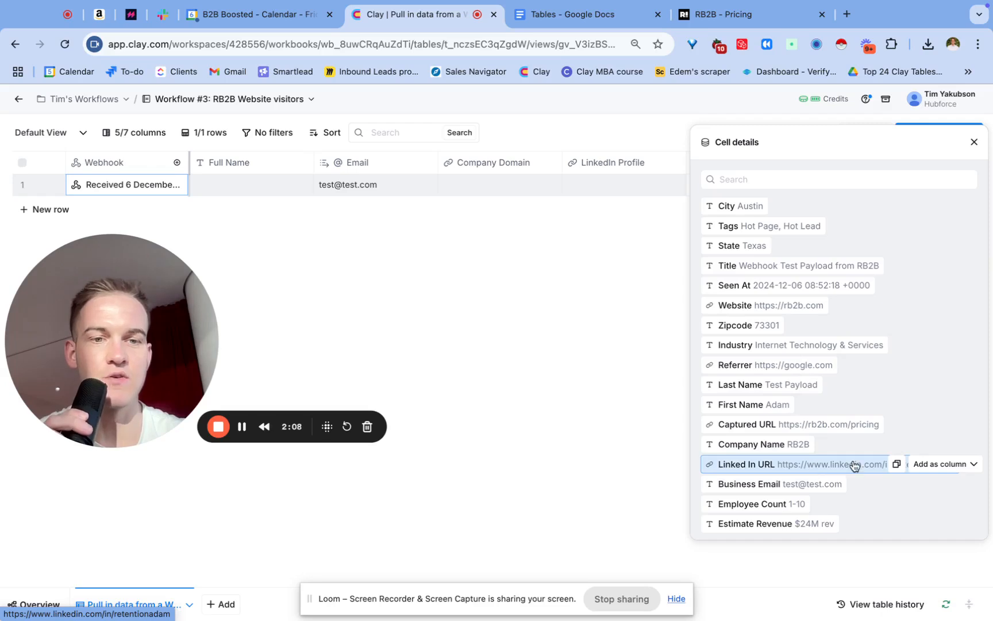
pyautogui.click(918, 464)
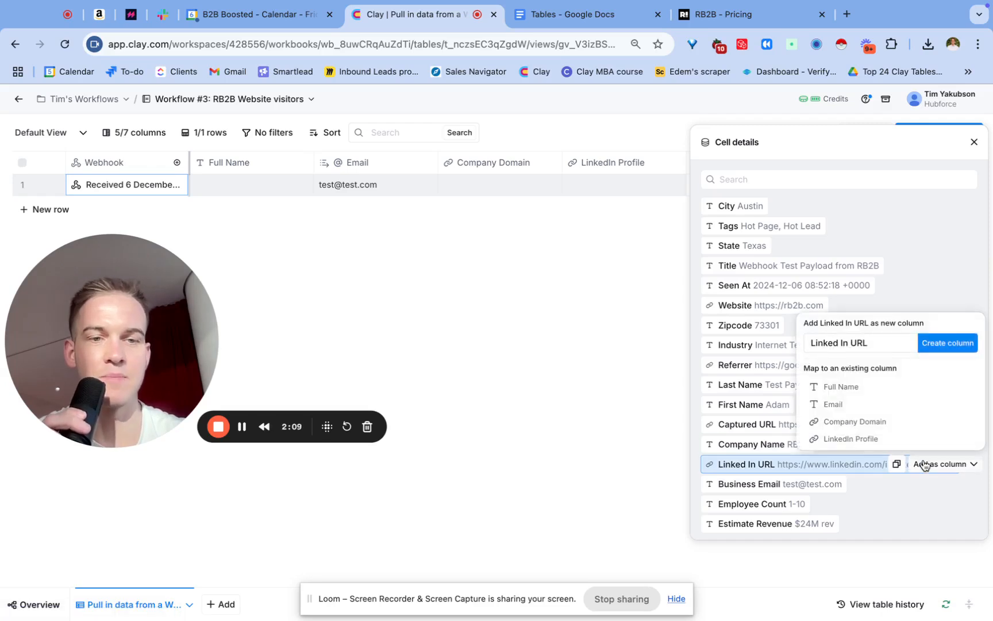
pyautogui.click(885, 440)
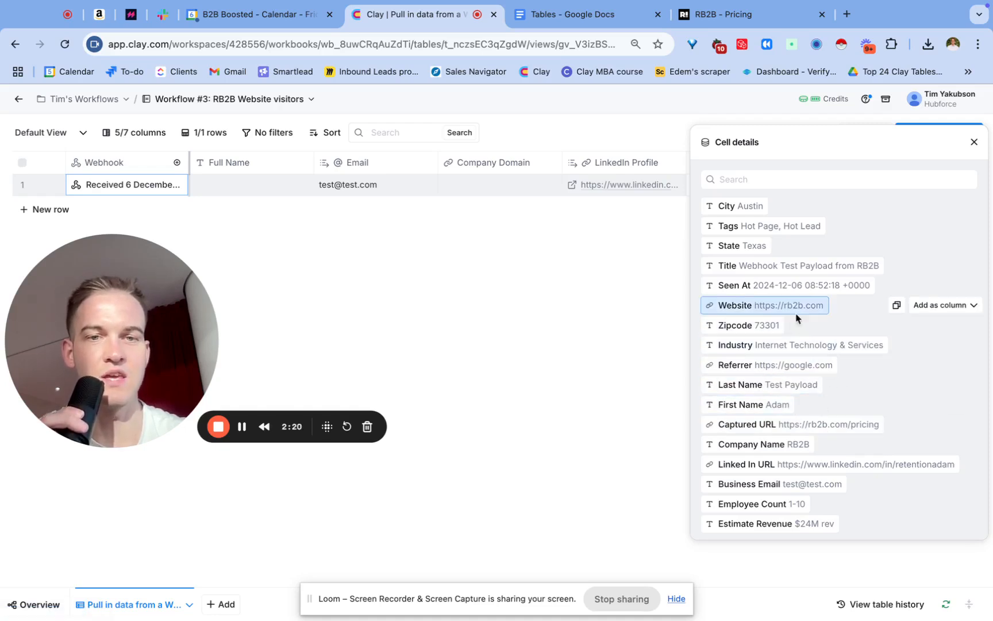
pyautogui.click(925, 310)
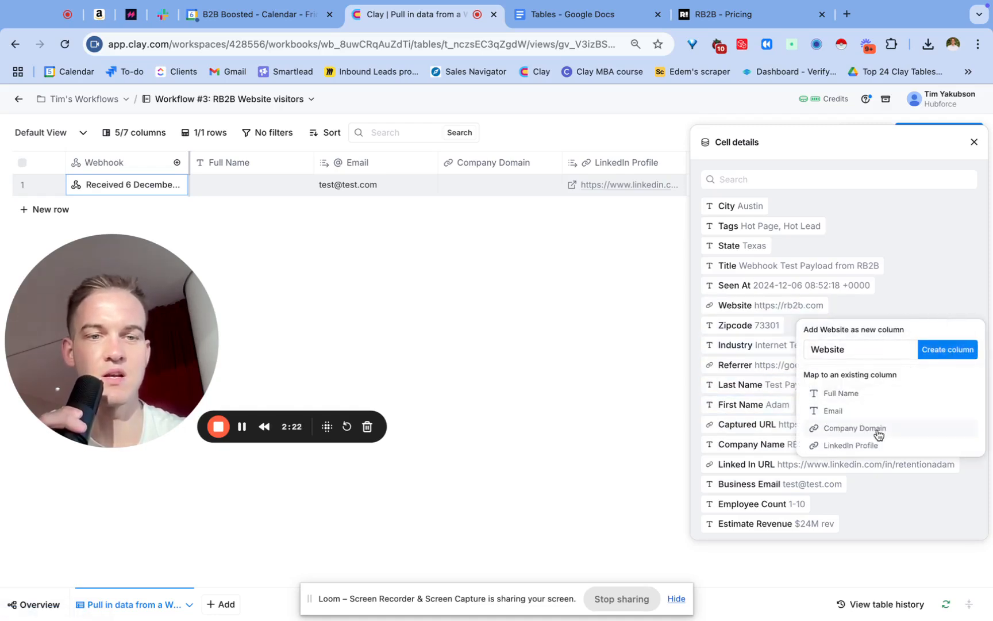
pyautogui.click(856, 429)
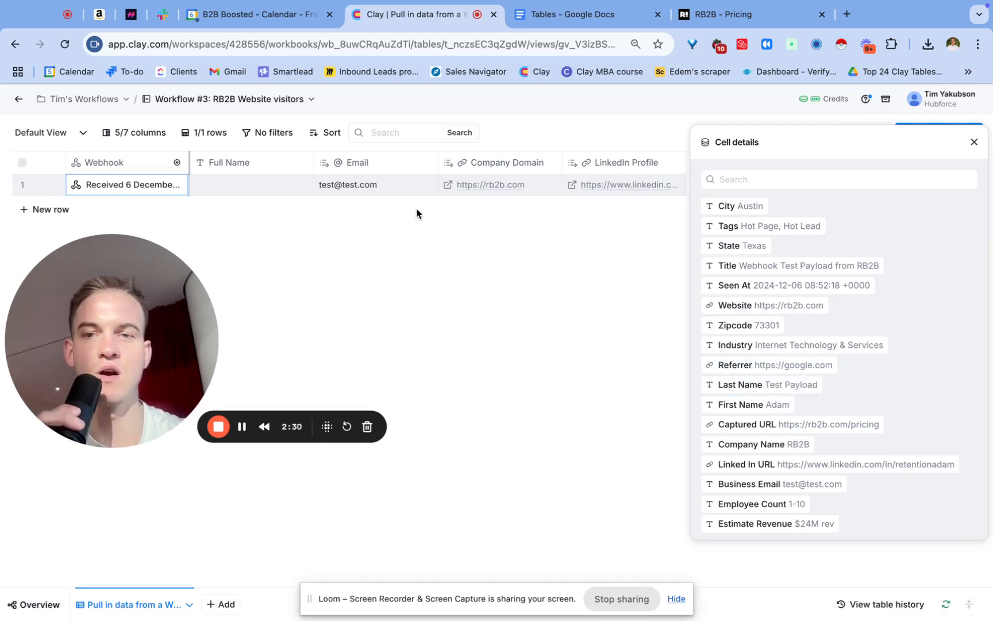
pyautogui.click(975, 143)
# - Add a text column after LinkedIn Profile and try to rename it "Full Name"
pyautogui.click(739, 165)
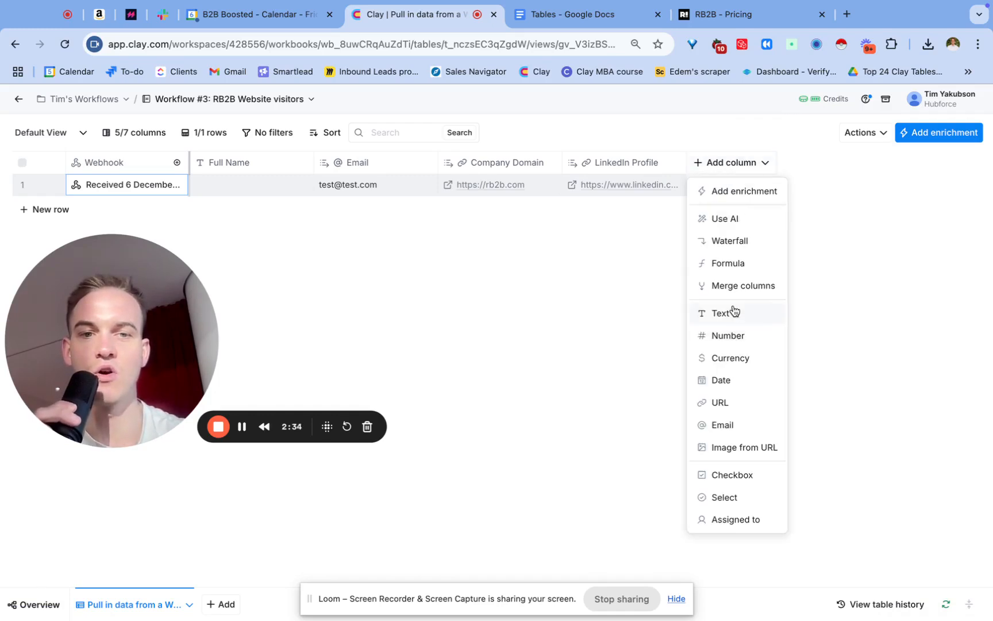
pyautogui.click(733, 311)
pyautogui.click(727, 168)
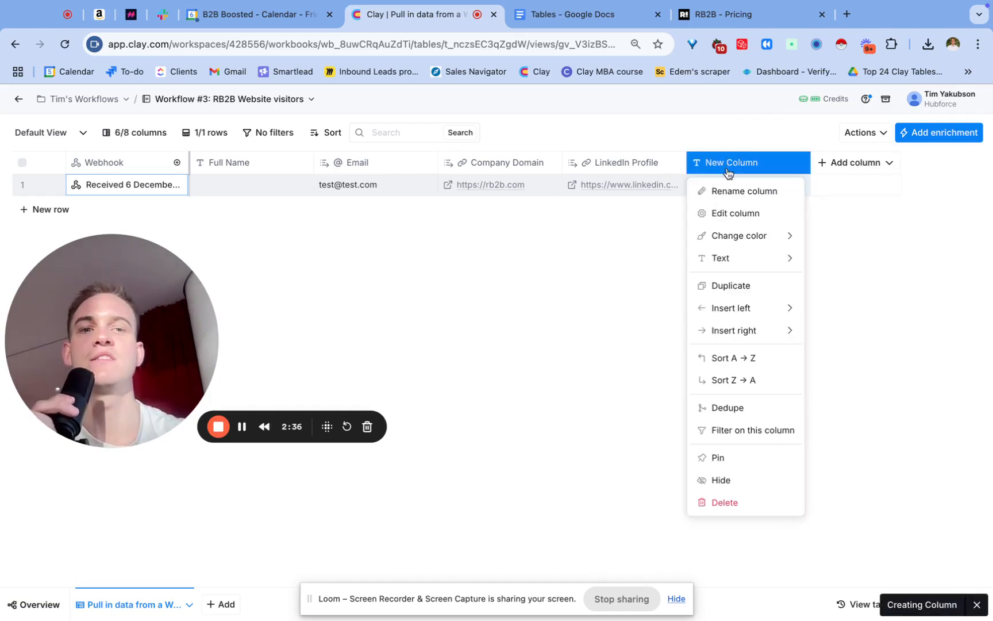
pyautogui.click(724, 190)
pyautogui.write('Full Name')
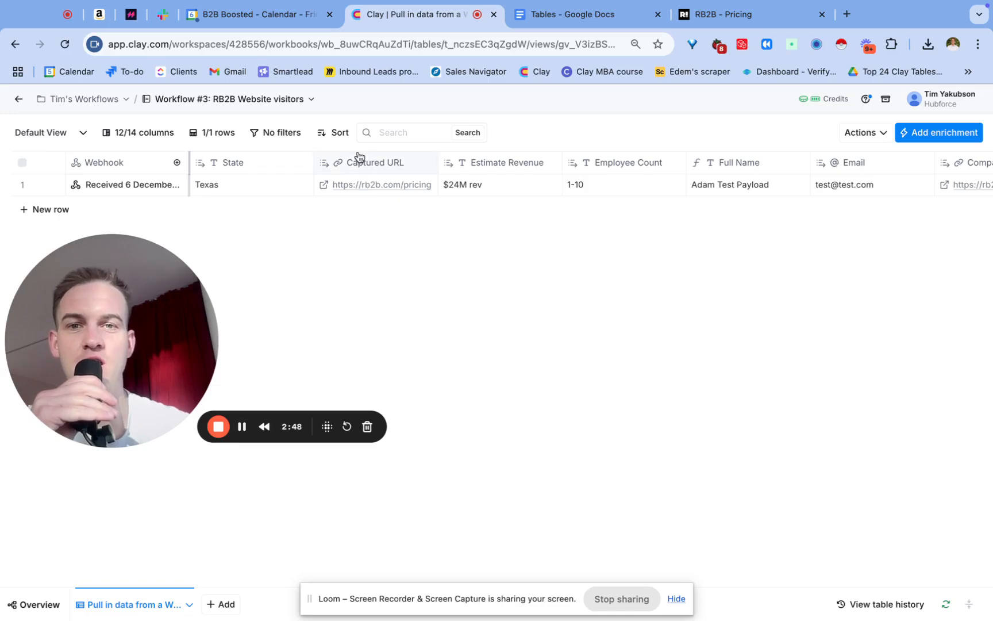
# - Examine the received webhook record's fields and the table's columns from State through Last Name
pyautogui.click(137, 194)
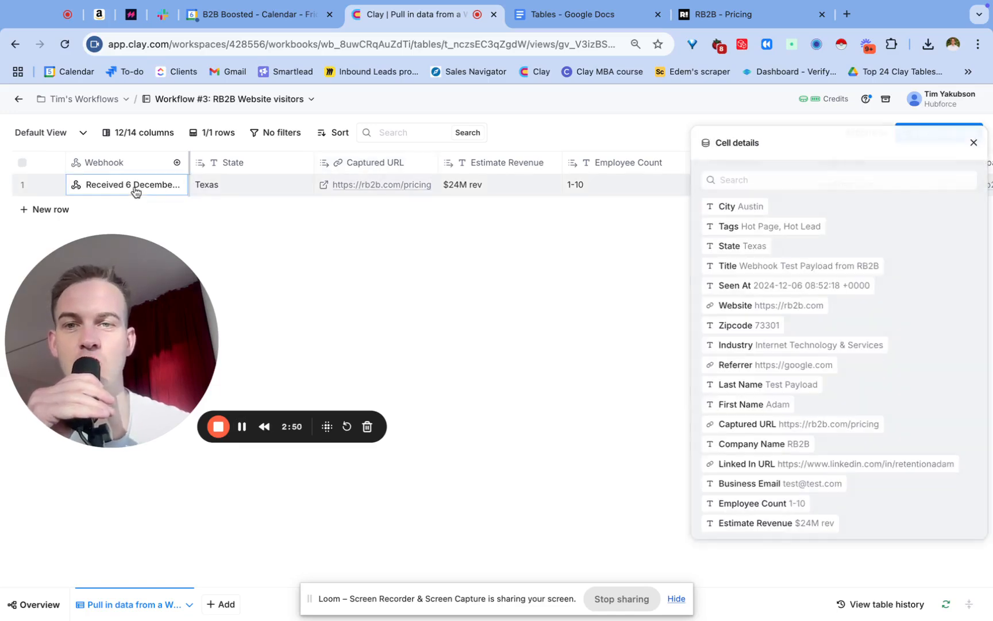
pyautogui.click(975, 143)
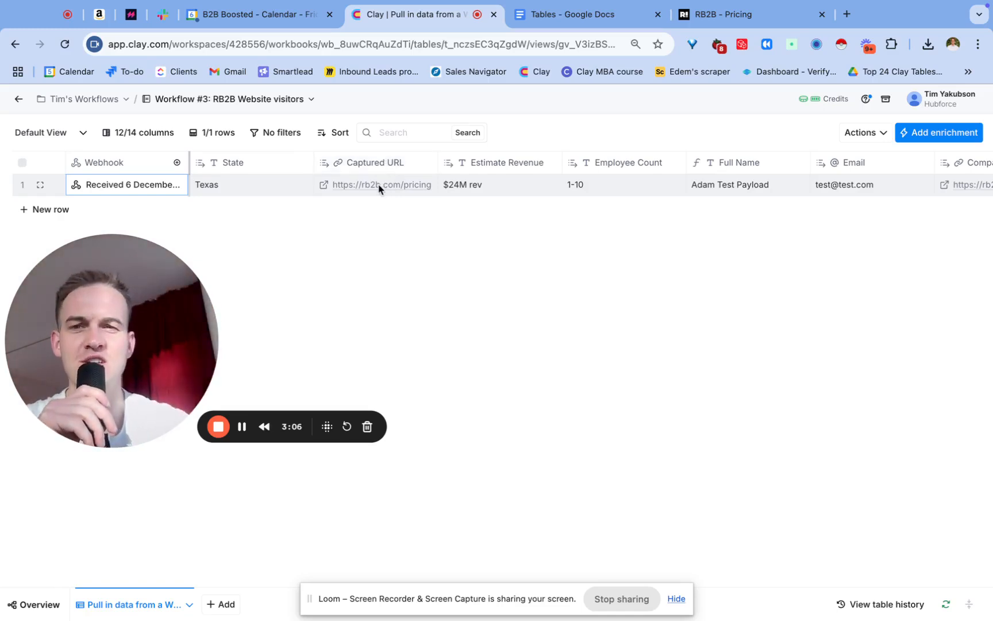
pyautogui.hscroll(3, 414, 184)
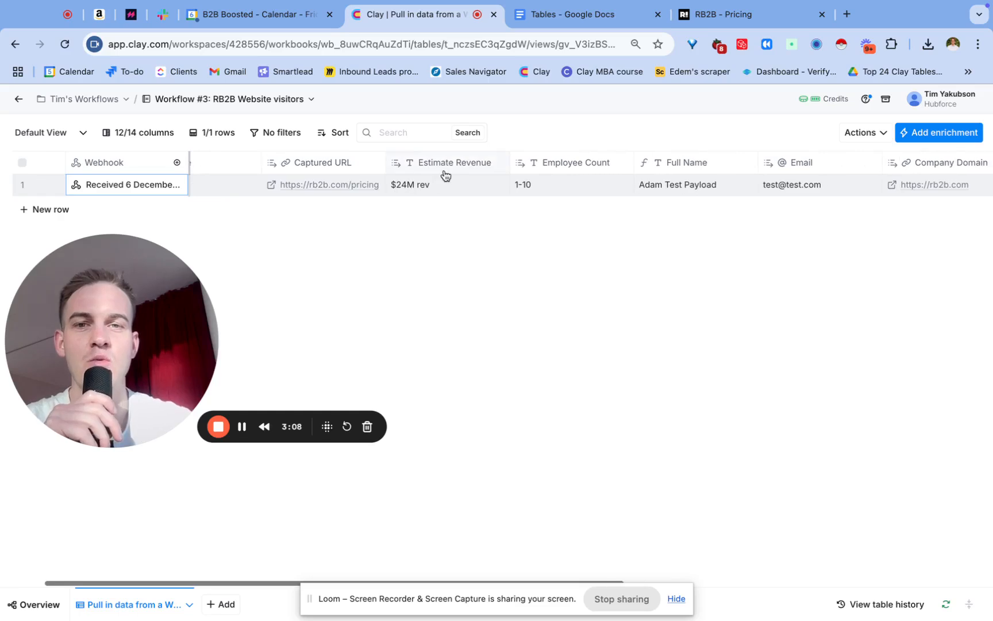
pyautogui.hscroll(5, 446, 191)
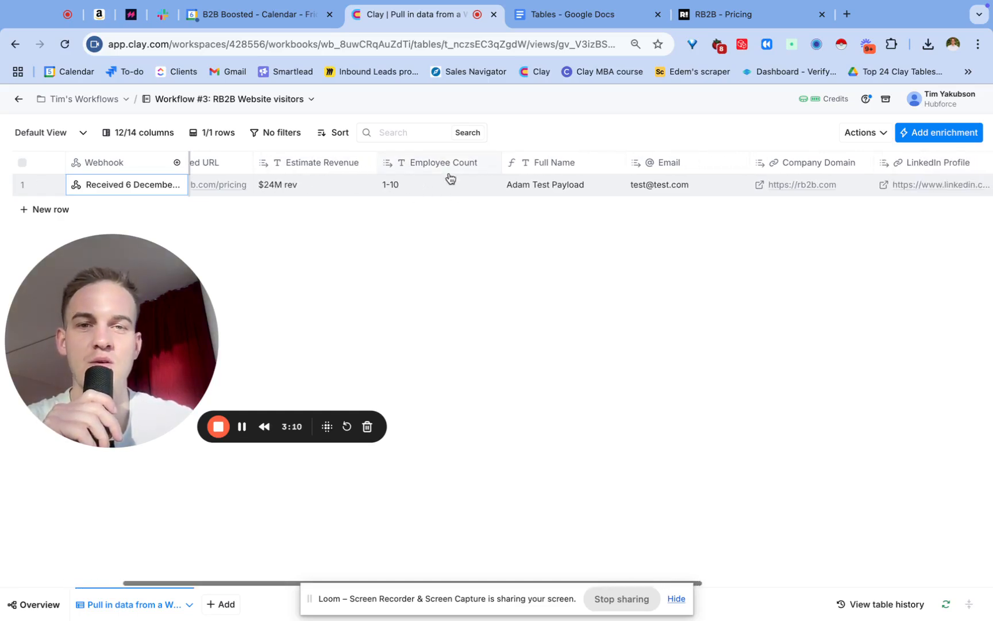
pyautogui.hscroll(5, 455, 198)
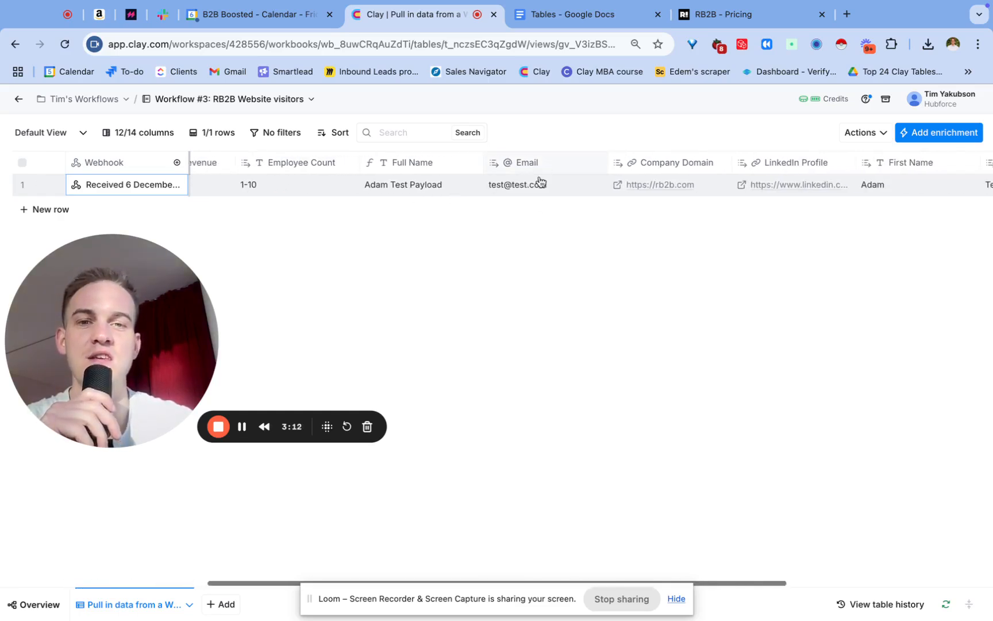
pyautogui.hscroll(6, 541, 197)
pyautogui.hscroll(4, 538, 173)
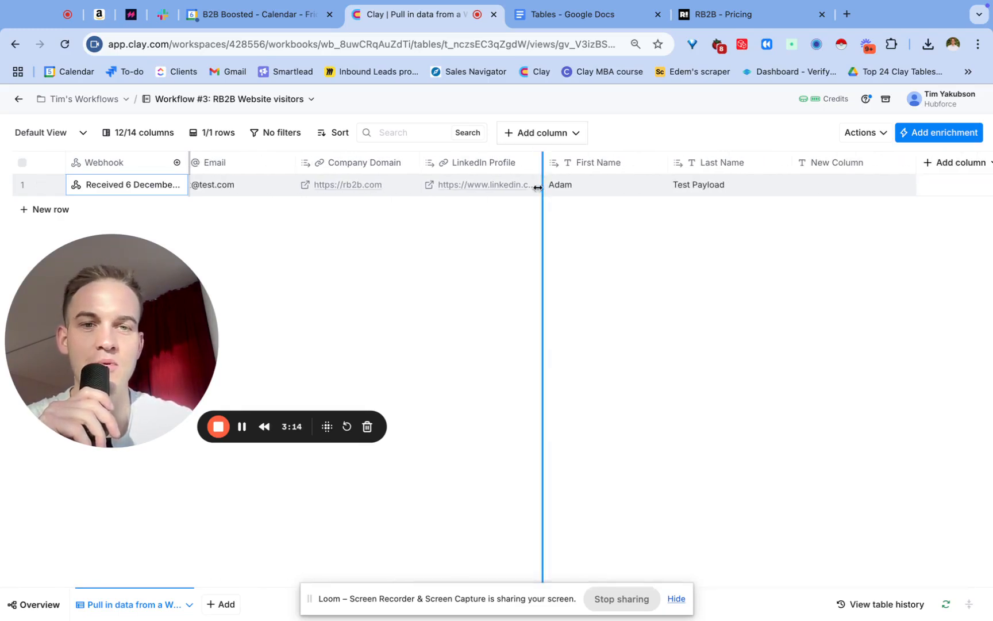
pyautogui.hscroll(2, 537, 183)
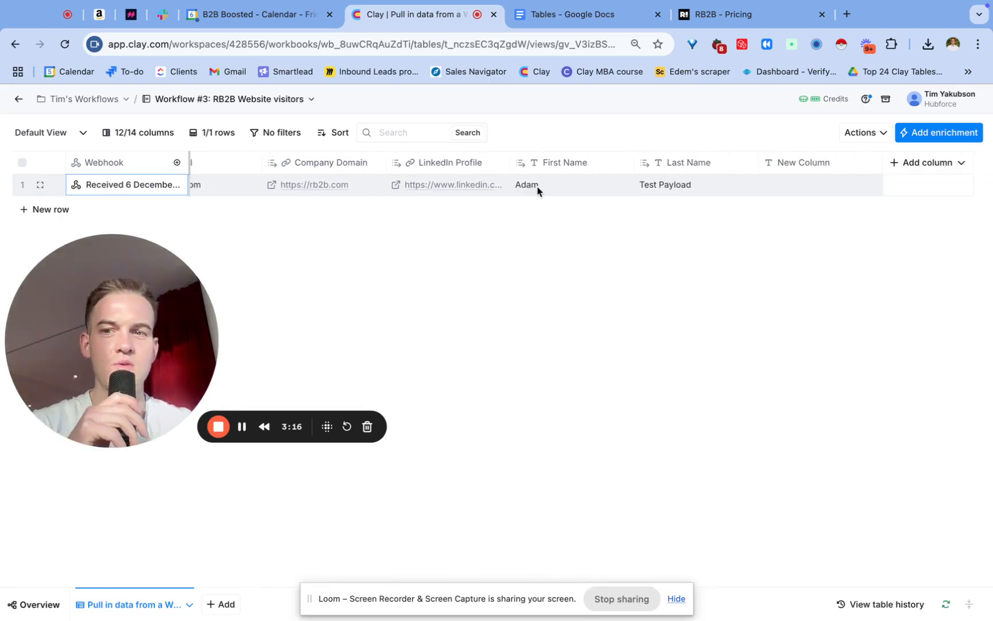
# - Switch to the Tables document in Google Docs and examine Email 1's text and placeholders under Table #3: RB2B Website visitors
pyautogui.click(578, 21)
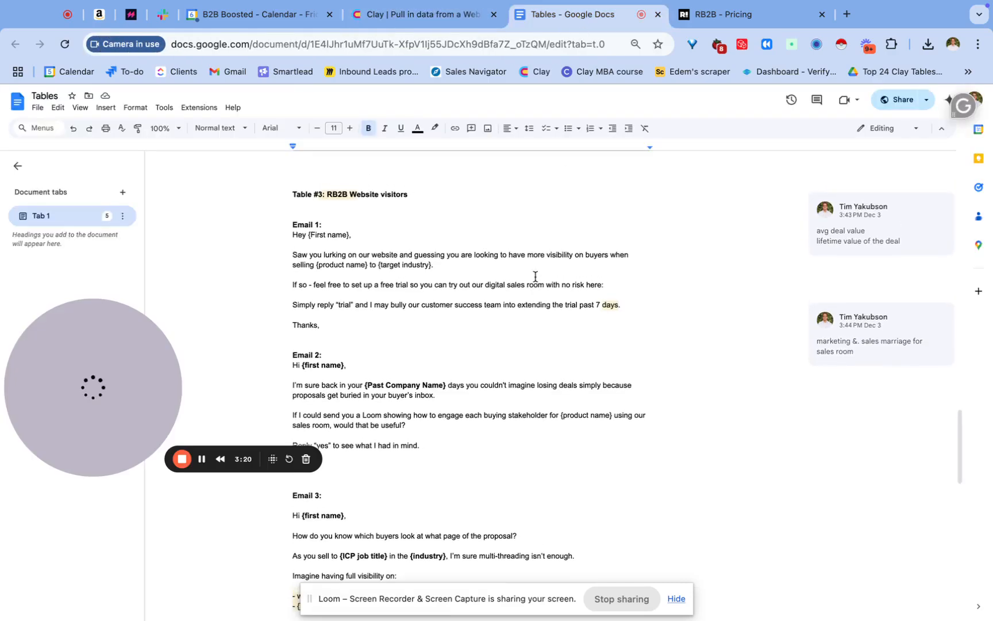
pyautogui.press('super+plus')
pyautogui.press('super+plus')
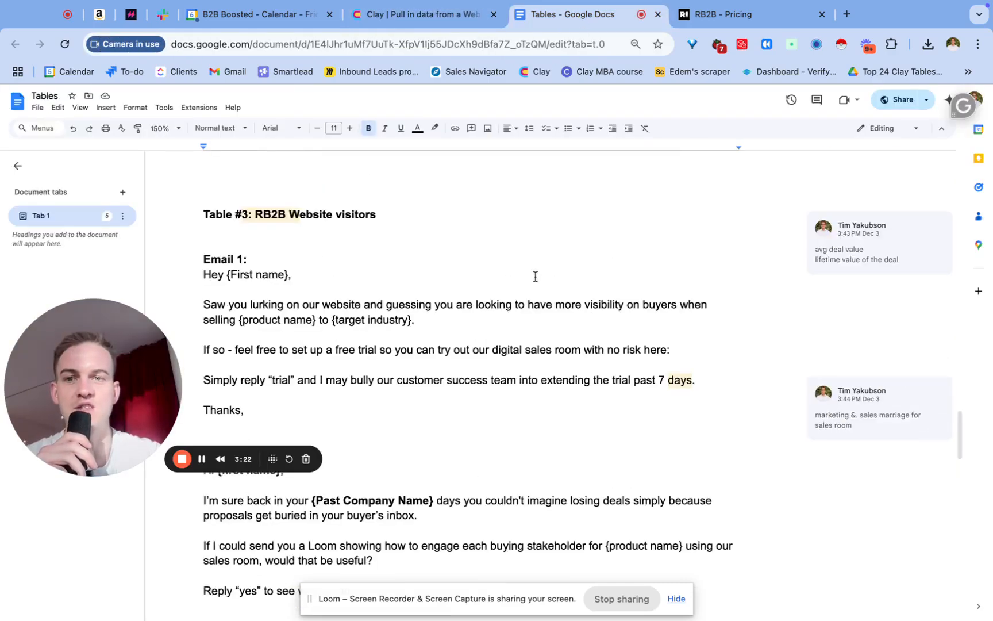
pyautogui.scroll(-1, 535, 276)
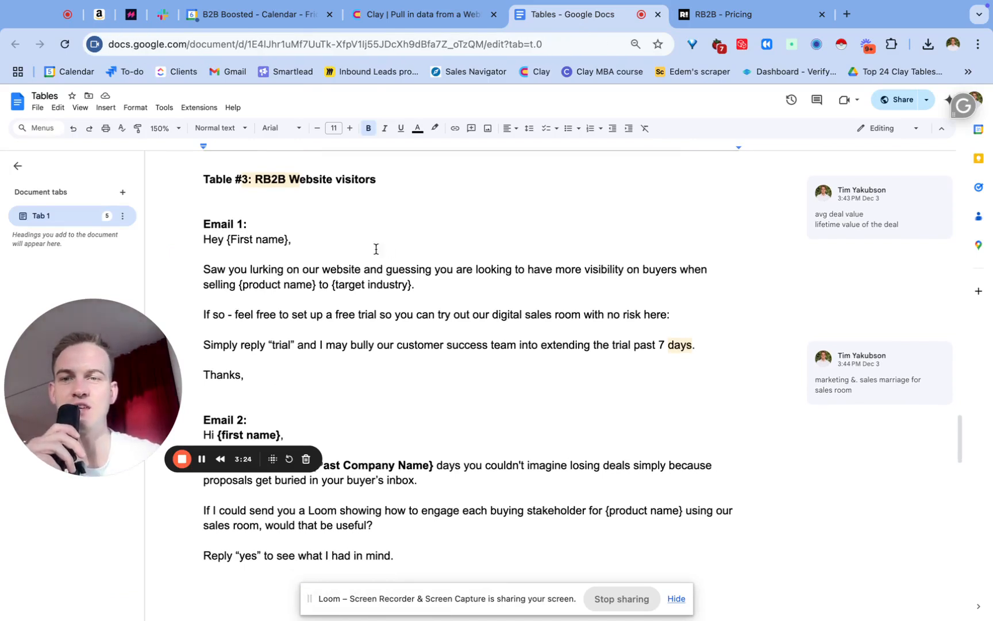
pyautogui.moveTo(203, 242); pyautogui.dragTo(292, 374)
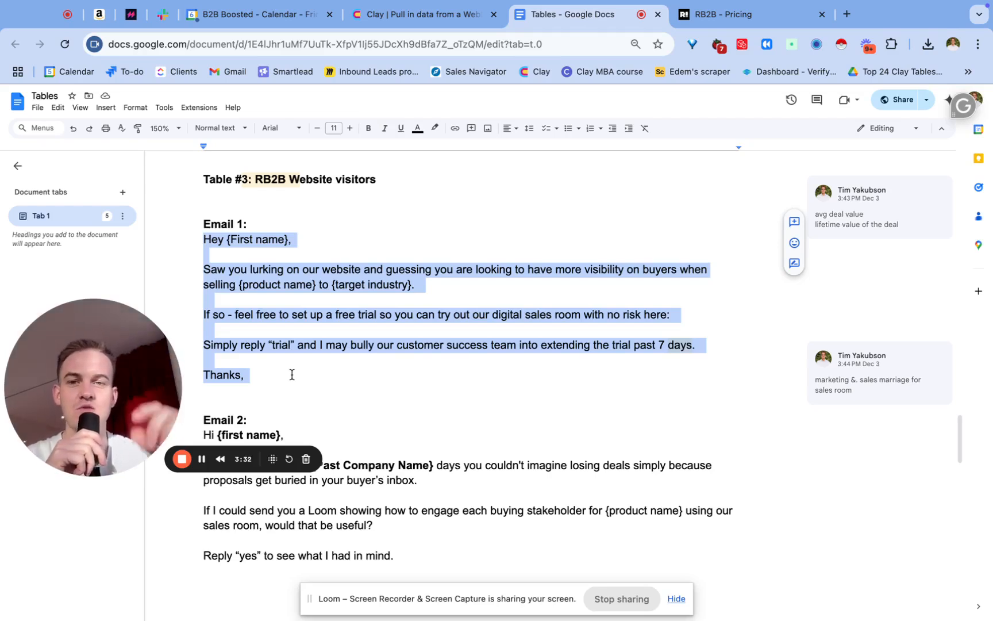
pyautogui.click(292, 374)
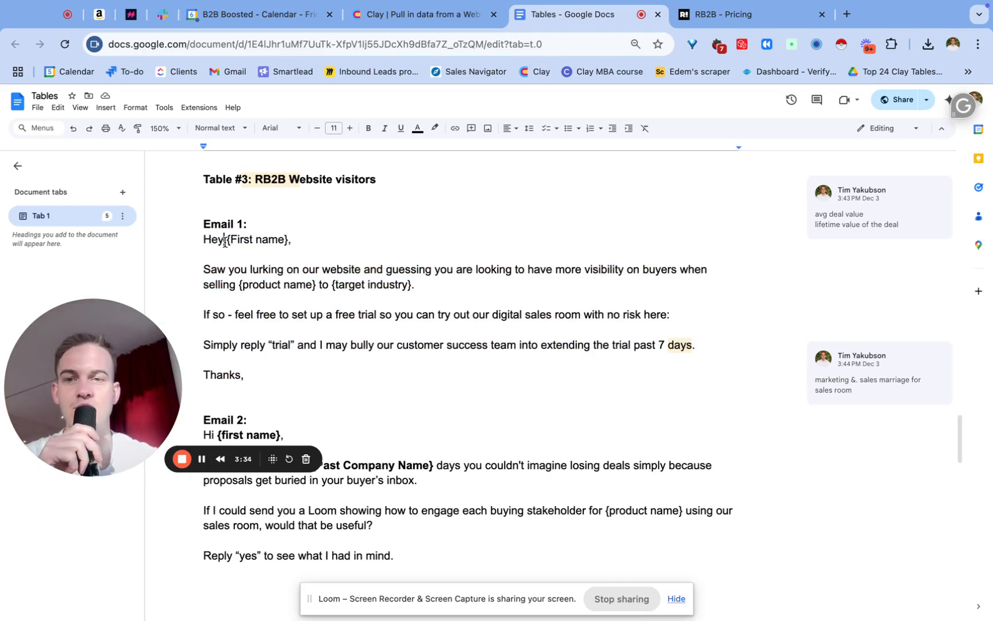
pyautogui.moveTo(224, 241); pyautogui.dragTo(292, 243)
pyautogui.click(370, 269)
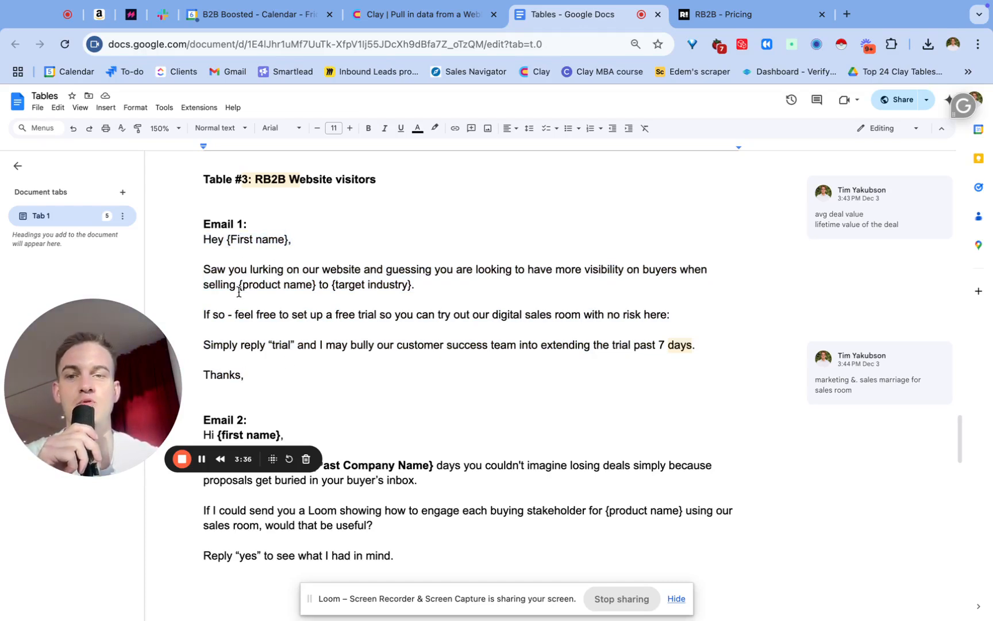
pyautogui.moveTo(239, 292); pyautogui.dragTo(412, 286)
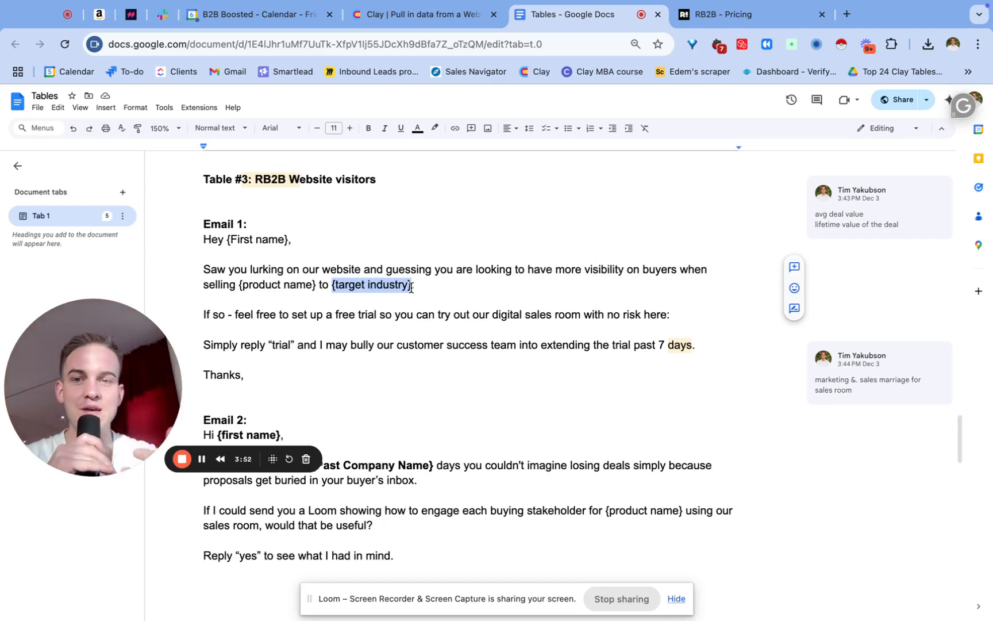
# - Examine Email 2 and Email 3, including the Past Company Name, ICP job title and industry placeholders
pyautogui.scroll(-5, 391, 299)
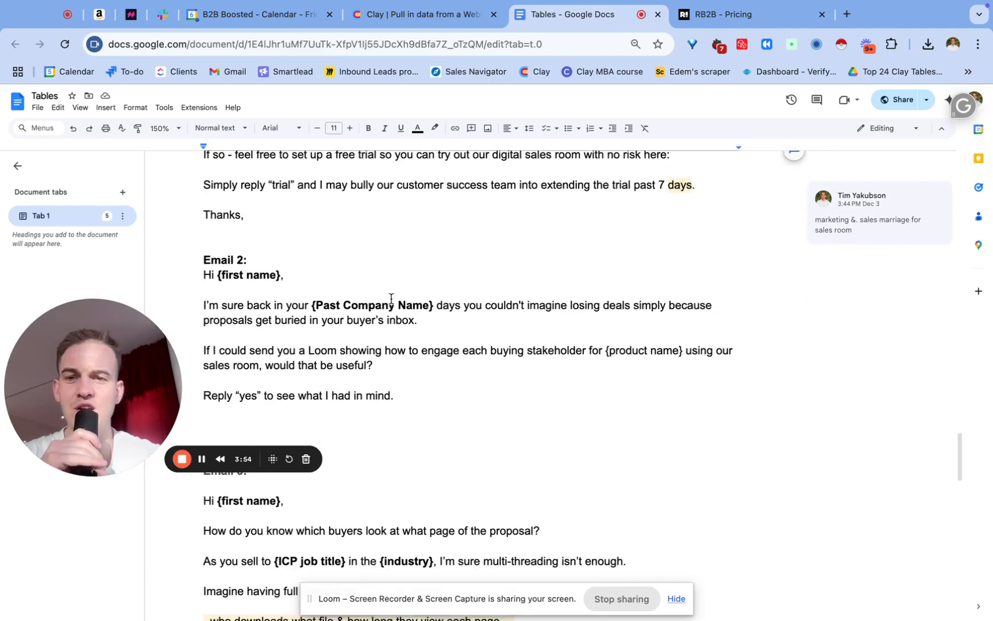
pyautogui.moveTo(432, 299); pyautogui.dragTo(310, 303)
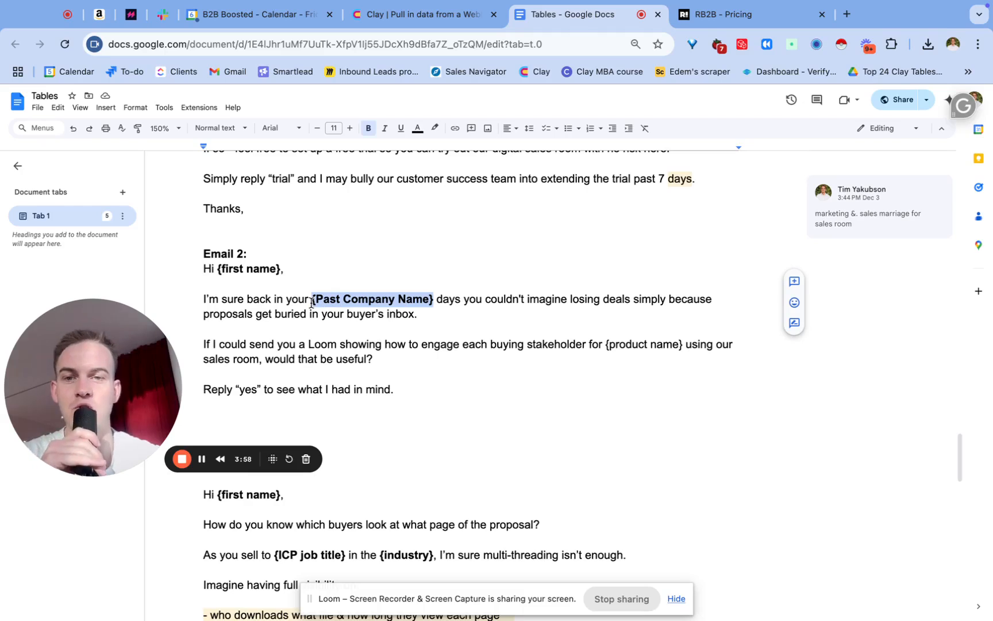
pyautogui.click(311, 303)
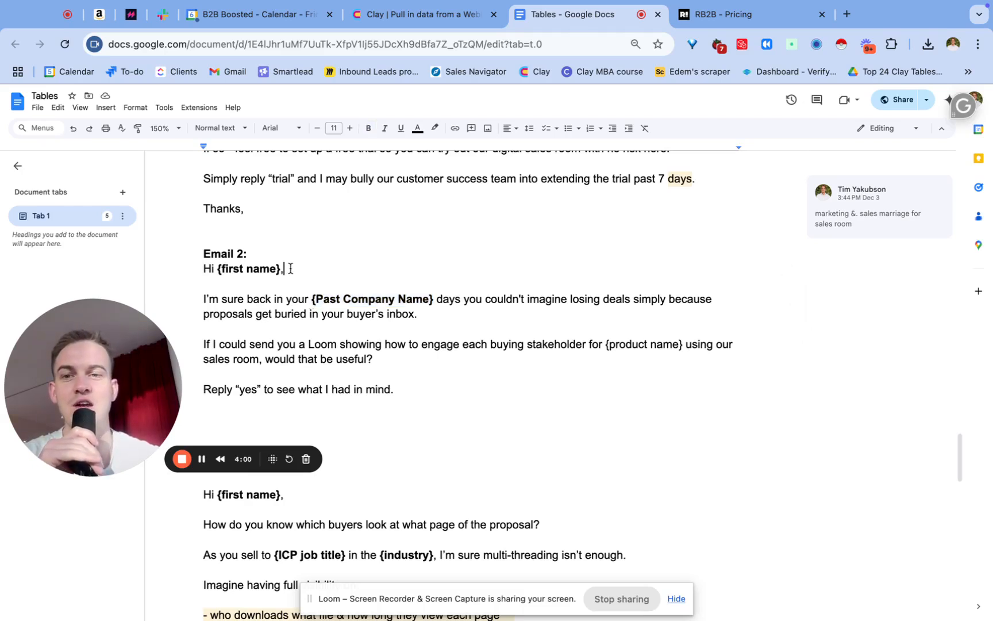
pyautogui.moveTo(290, 268); pyautogui.dragTo(196, 270)
pyautogui.click(347, 288)
pyautogui.scroll(-1, 350, 290)
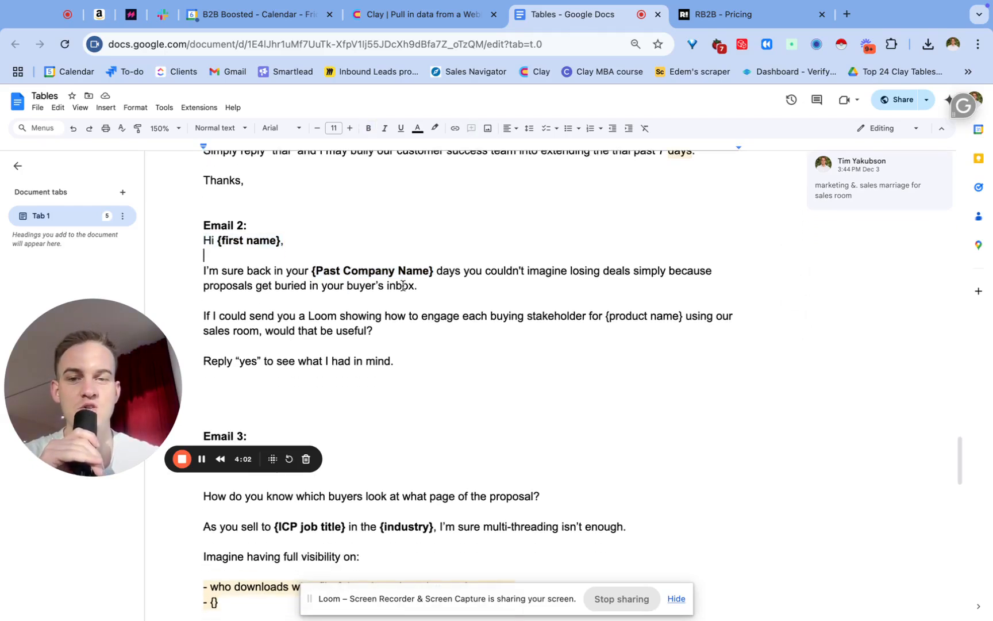
pyautogui.scroll(-5, 410, 304)
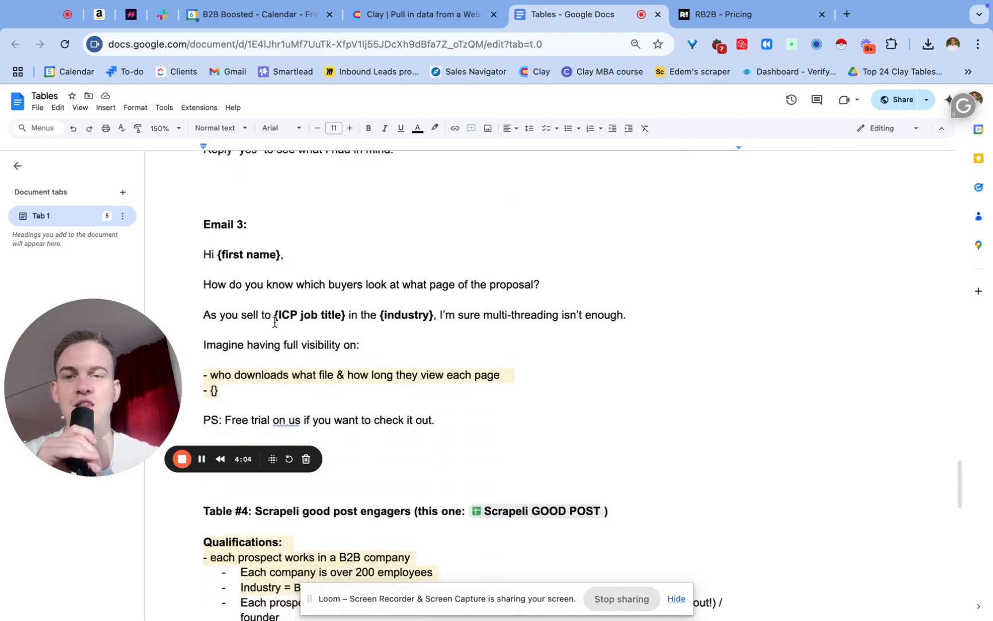
pyautogui.moveTo(275, 320); pyautogui.dragTo(433, 314)
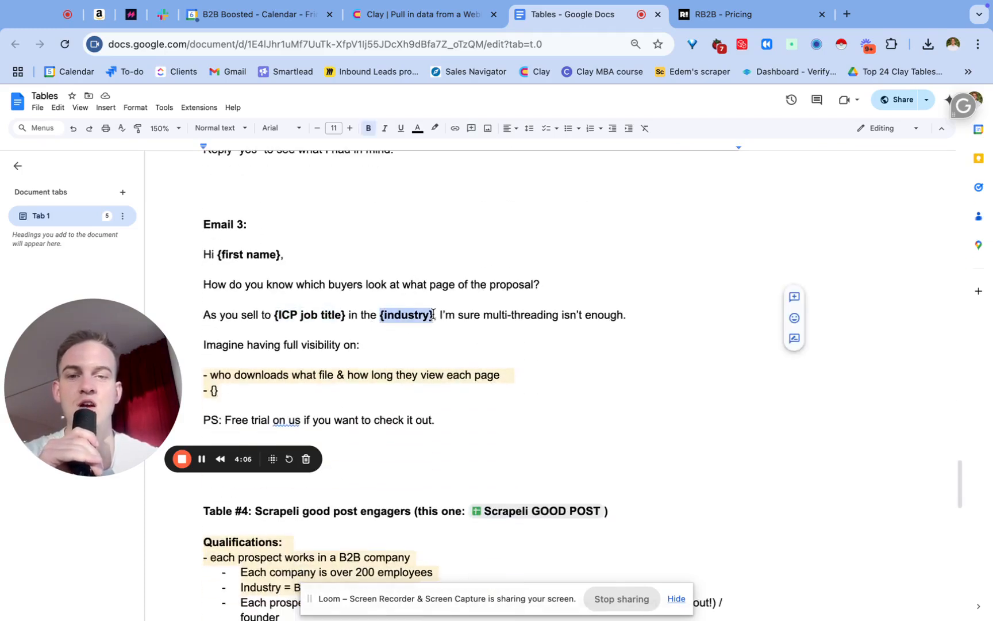
pyautogui.scroll(-1, 434, 326)
pyautogui.scroll(10, 434, 326)
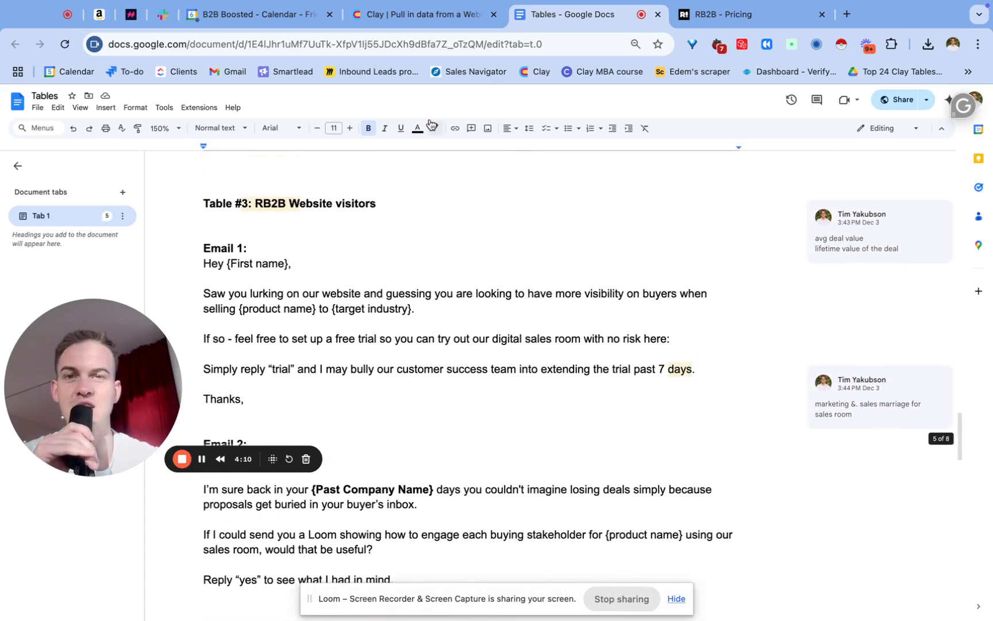
# - Switch to the Clay table and examine the cell details of Step 1: Identify company product and Step 2: Identify Target ICP
pyautogui.click(429, 18)
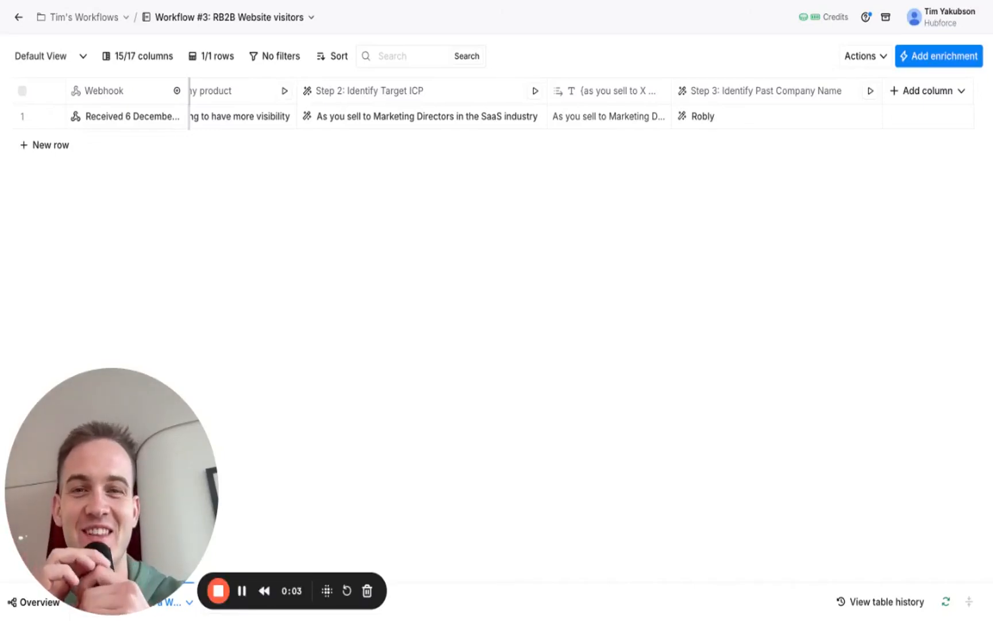
pyautogui.hscroll(-4, 466, 121)
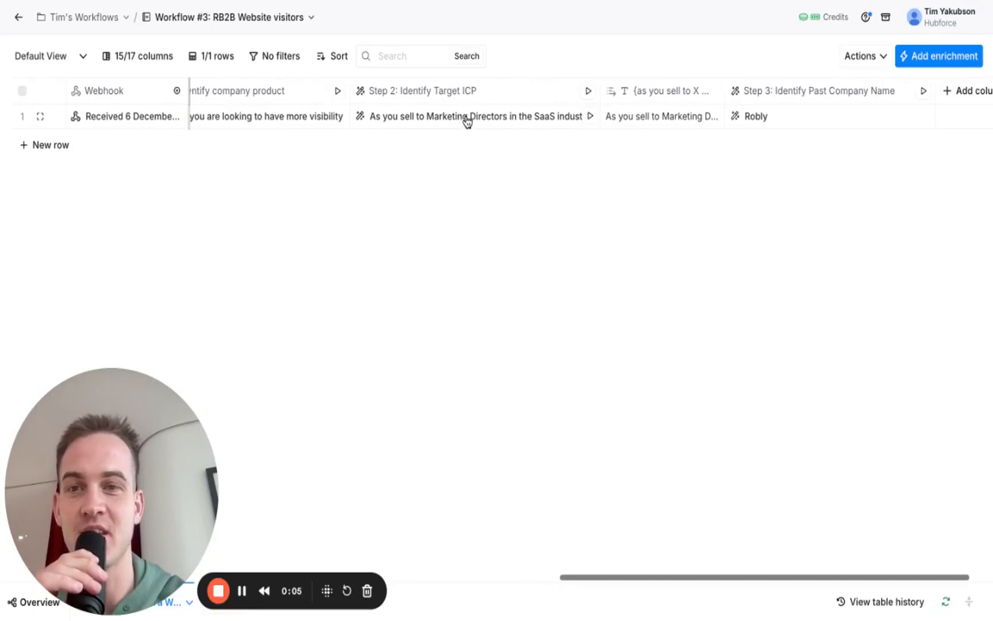
pyautogui.hscroll(-1, 466, 121)
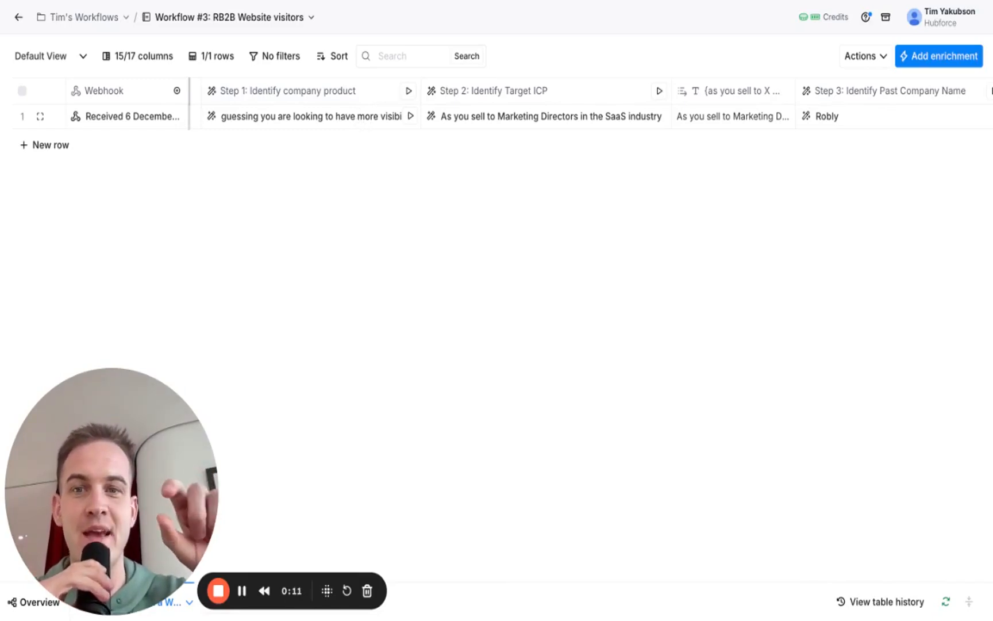
pyautogui.click(310, 116)
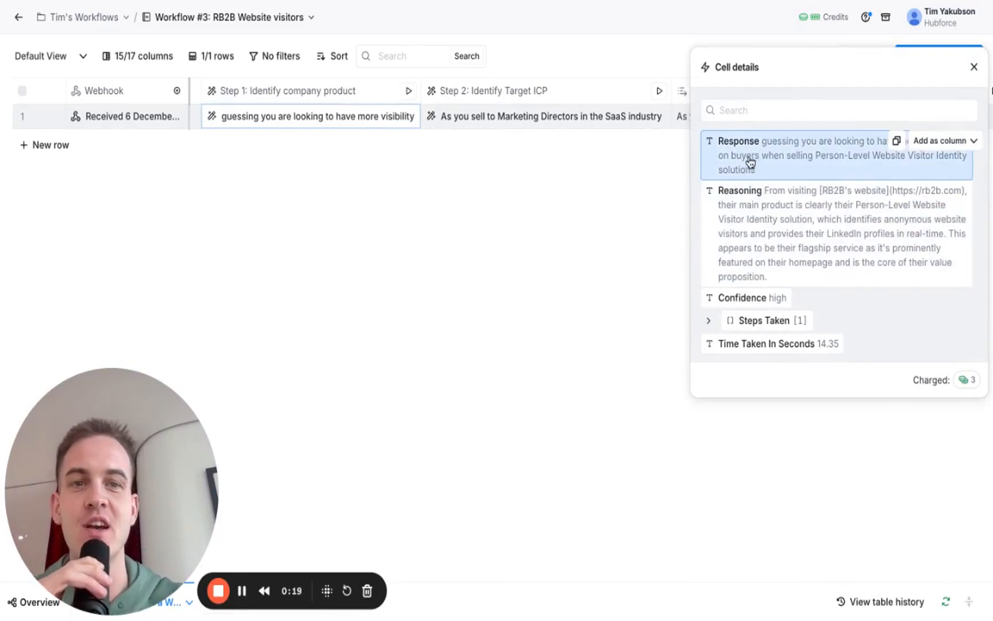
pyautogui.click(974, 67)
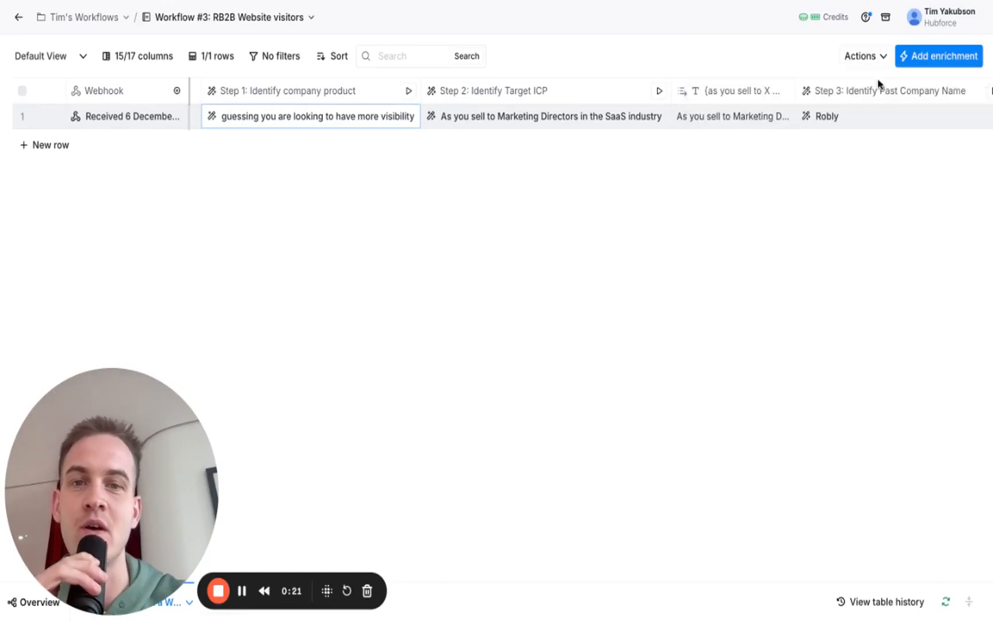
pyautogui.click(543, 122)
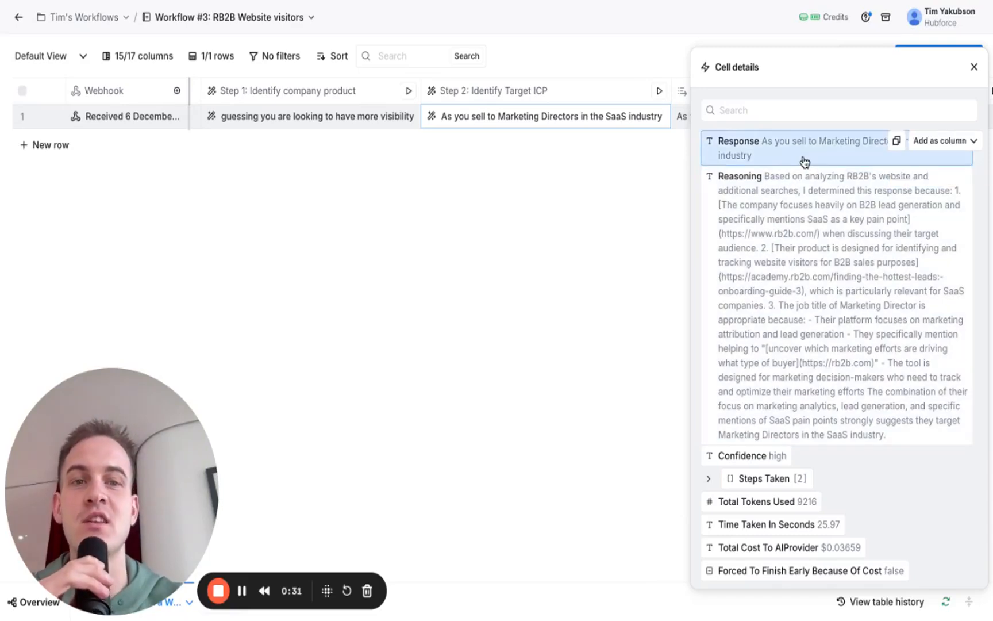
pyautogui.click(973, 68)
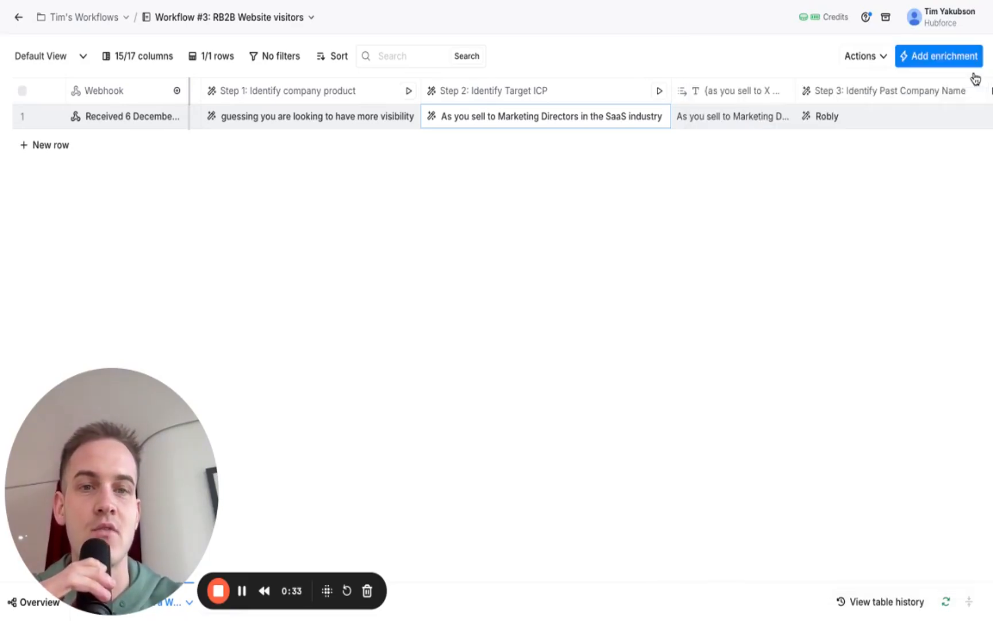
pyautogui.hscroll(3, 798, 113)
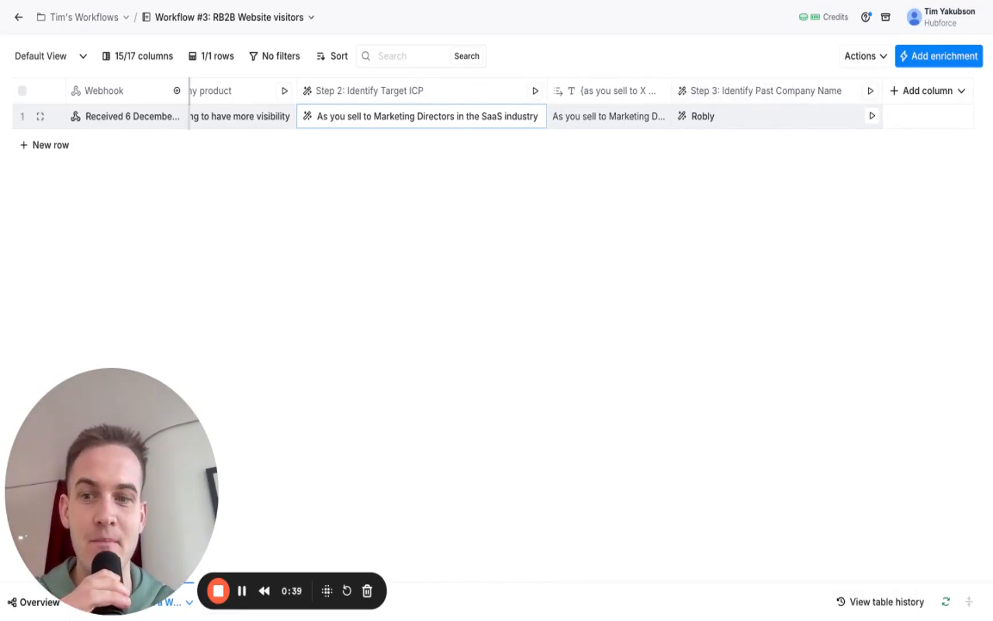
# - Copy the full text of Email 1, from the greeting through "Thanks,", in the Google Docs Tables document
pyautogui.click(545, 2)
pyautogui.scroll(-1, 470, 262)
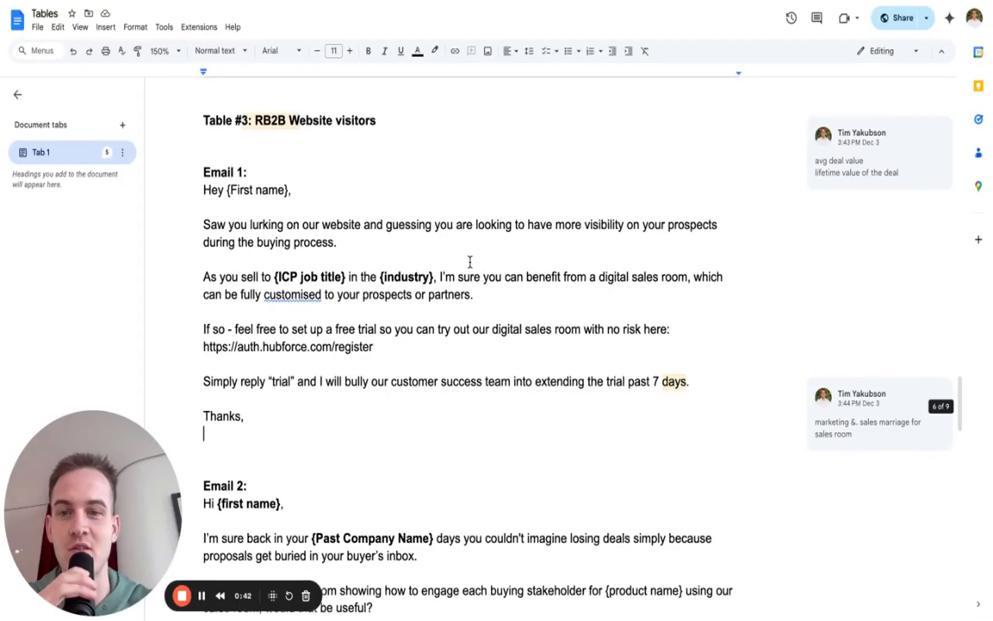
pyautogui.click(253, 417)
pyautogui.hotkey('ctrl', 'c')
pyautogui.hotkey('alt', 'shift', 'Up')
pyautogui.hotkey('alt', 'shift', 'Up')
pyautogui.hotkey('alt', 'shift', 'Up')
pyautogui.hotkey('alt', 'shift', 'Up')
pyautogui.hotkey('alt', 'shift', 'Up')
pyautogui.hotkey('alt', 'shift', 'Up')
pyautogui.hotkey('alt', 'shift', 'Up')
pyautogui.hotkey('alt', 'shift', 'Up')
pyautogui.hotkey('alt', 'shift', 'Up')
pyautogui.hotkey('alt', 'shift', 'Up')
pyautogui.hotkey('alt', 'shift', 'Up')
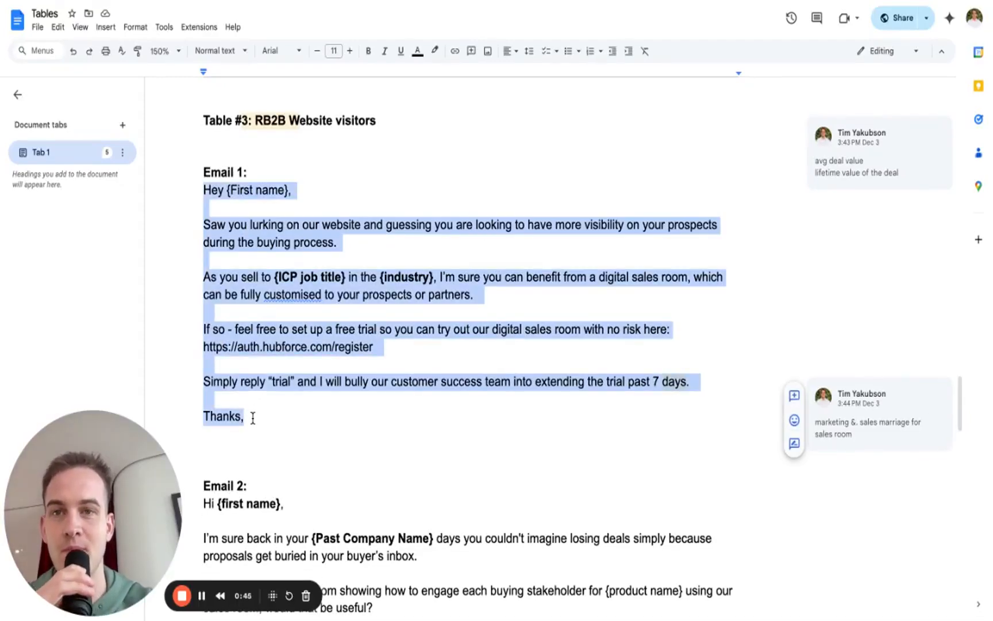
# - Switch to the Clay table, start a Message drafting enrichment and paste the copied Email 1 text as its body
pyautogui.click(316, 1)
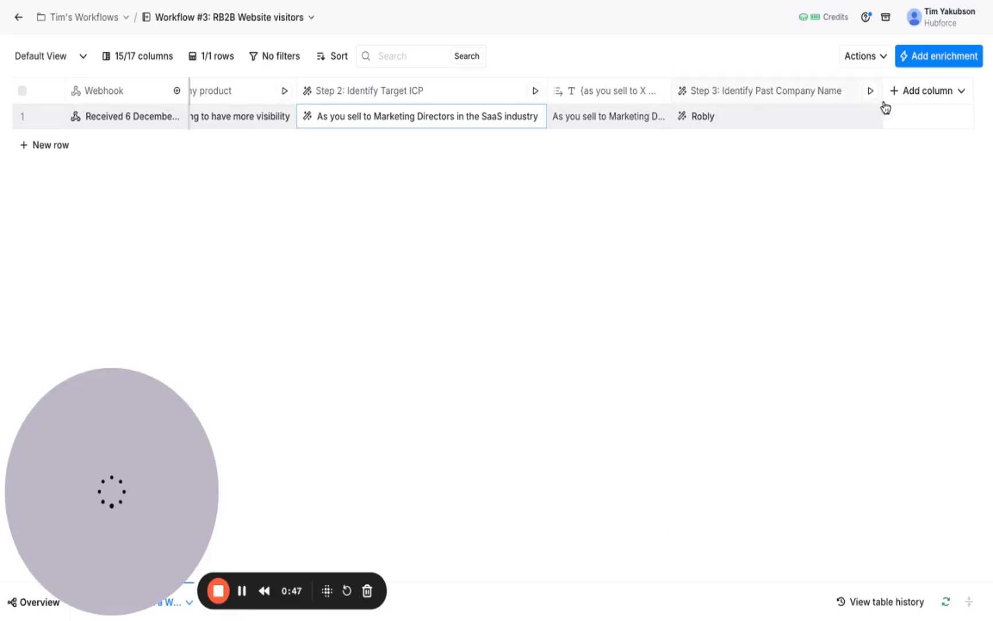
pyautogui.click(879, 63)
pyautogui.click(741, 405)
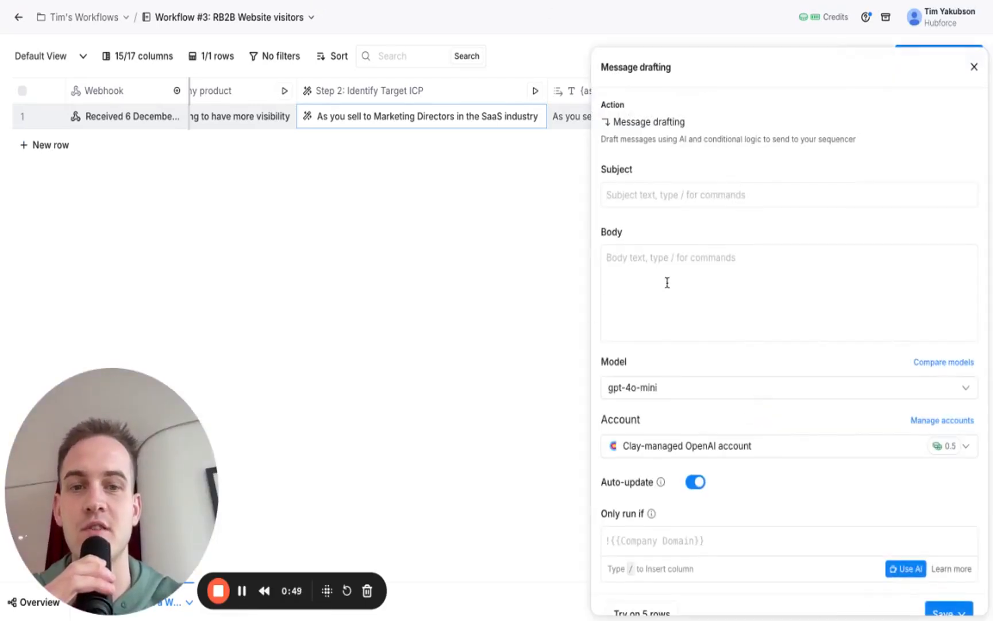
pyautogui.click(696, 284)
pyautogui.hotkey('ctrl', 'v')
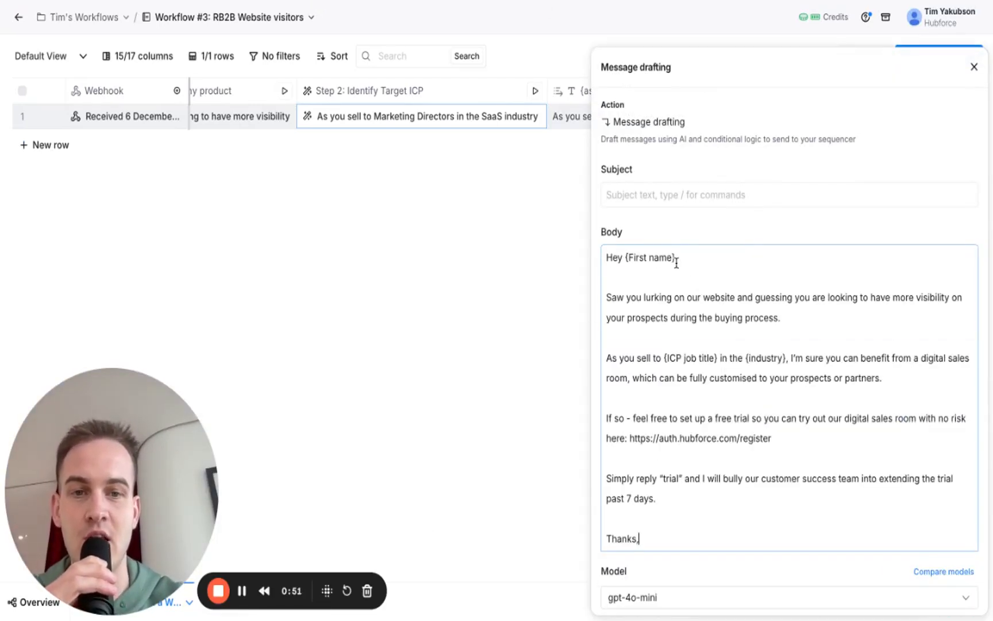
# - Replace the {First name} placeholder in the body's greeting with the First Name column, followed by a comma
pyautogui.doubleClick(677, 263)
pyautogui.press('BackSpace')
pyautogui.write('/,')
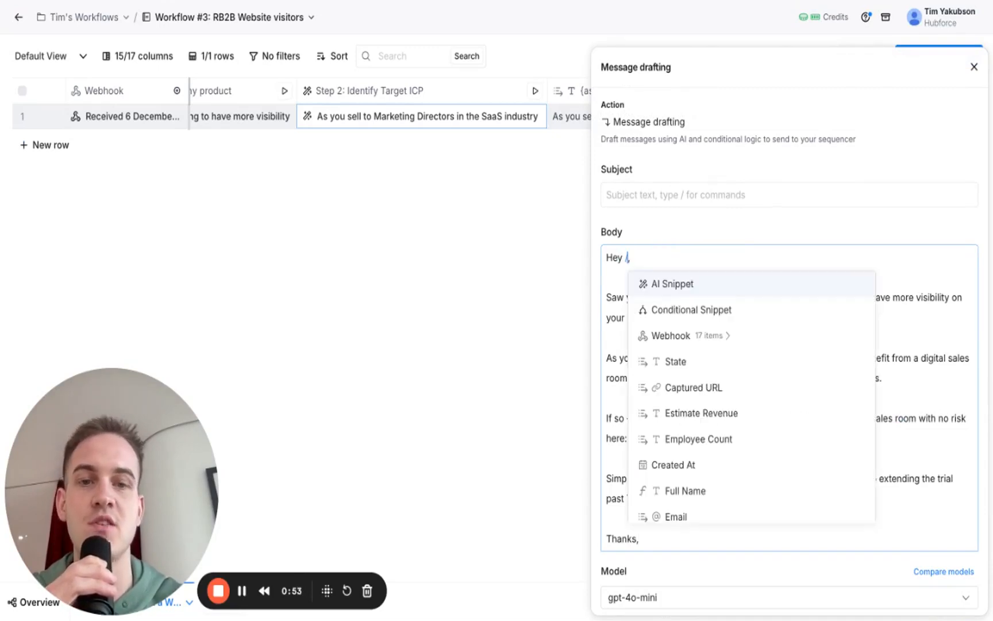
pyautogui.scroll(-4, 660, 460)
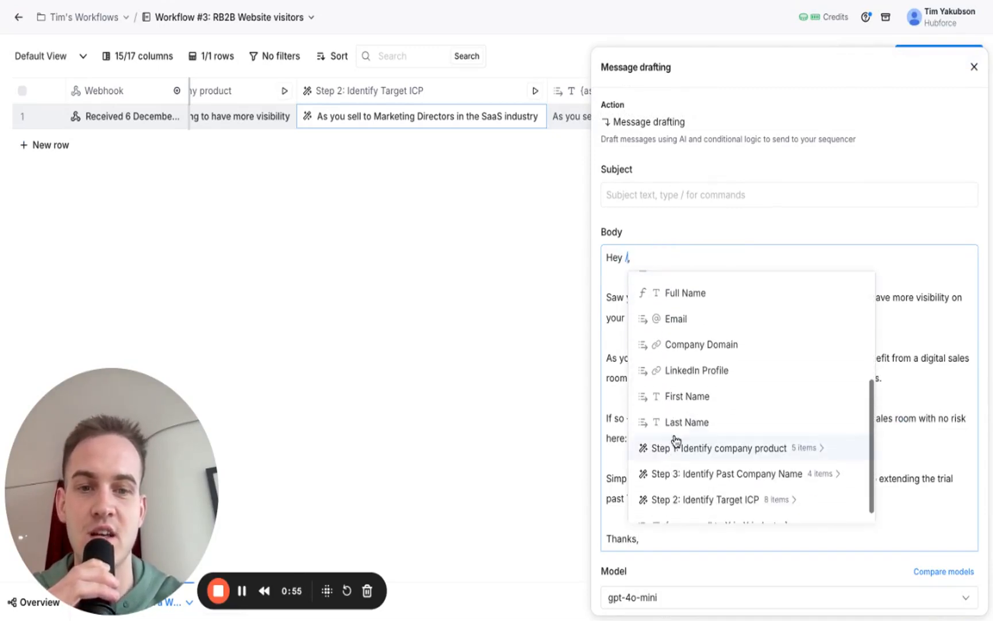
pyautogui.click(687, 397)
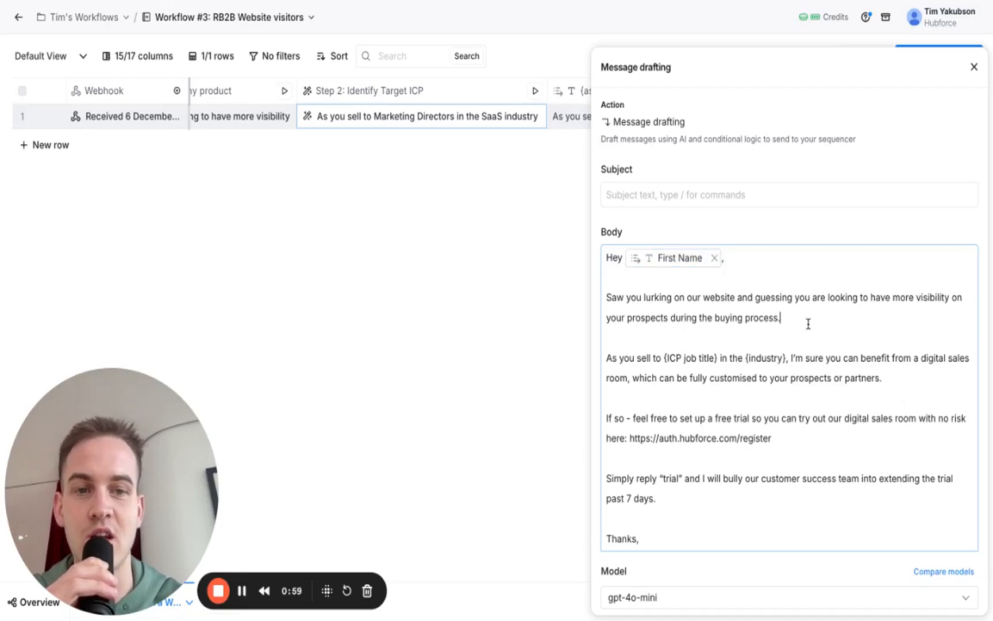
# - Replace the body's "guessing you are looking to have more visibility" passage with the response from Step 1: Identify company product
pyautogui.moveTo(754, 297); pyautogui.dragTo(808, 324)
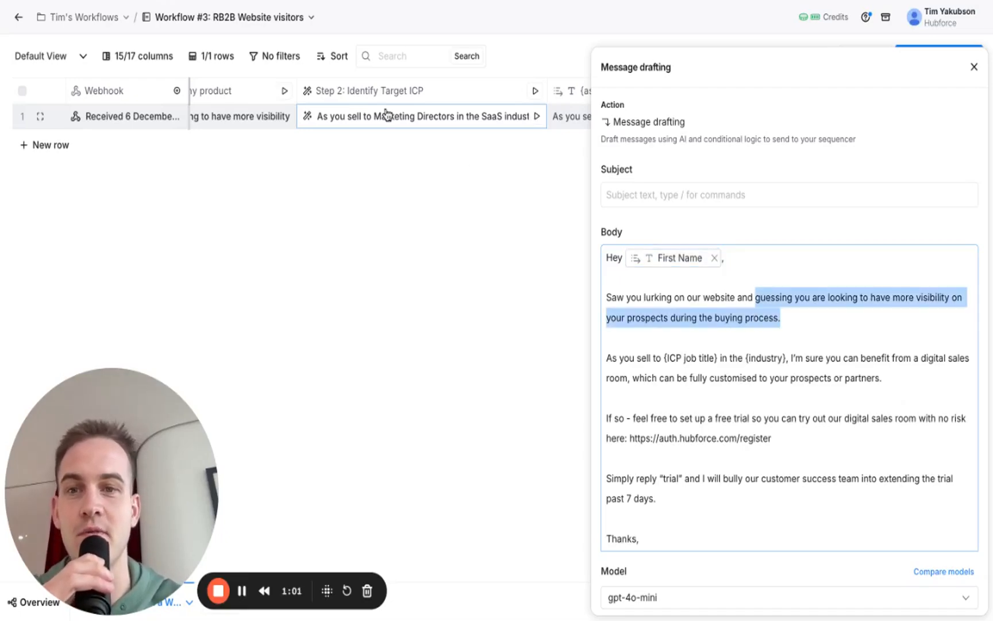
pyautogui.hscroll(-5, 376, 130)
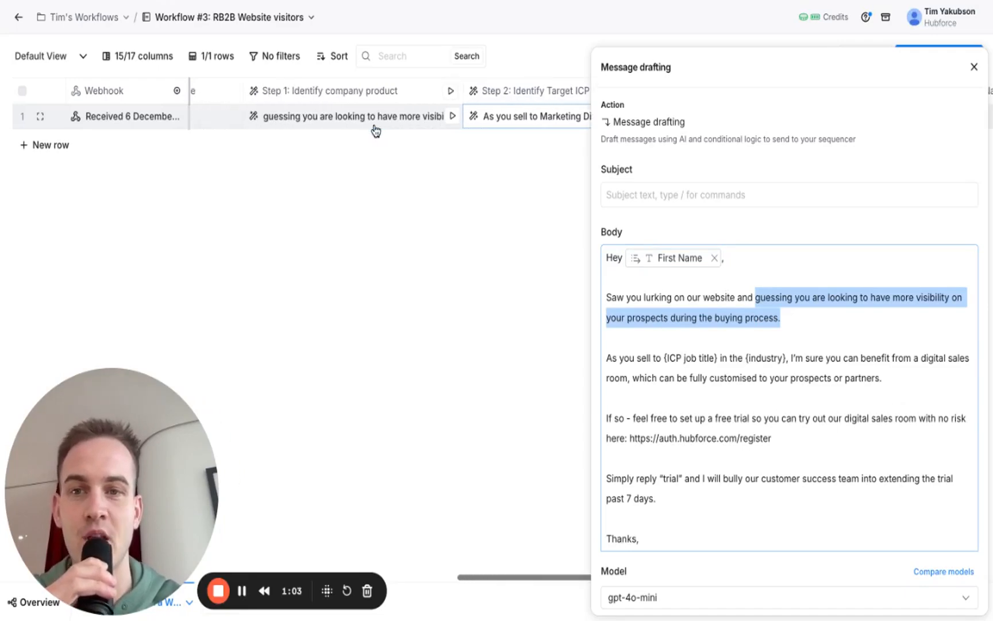
pyautogui.write('/')
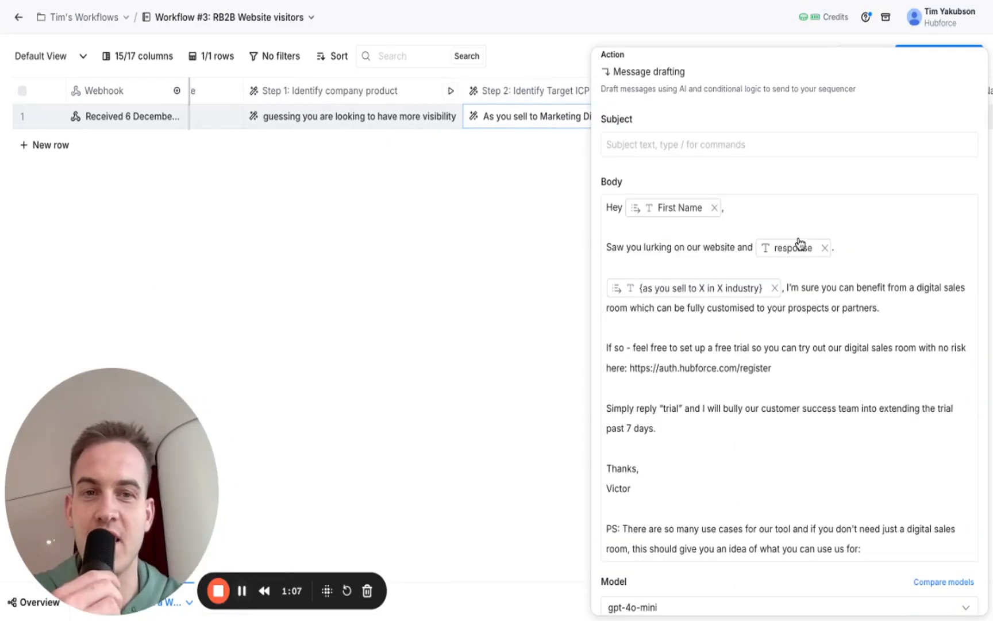
# - Set the first message draft's subject to "Re: free trial question"
pyautogui.scroll(-1, 807, 434)
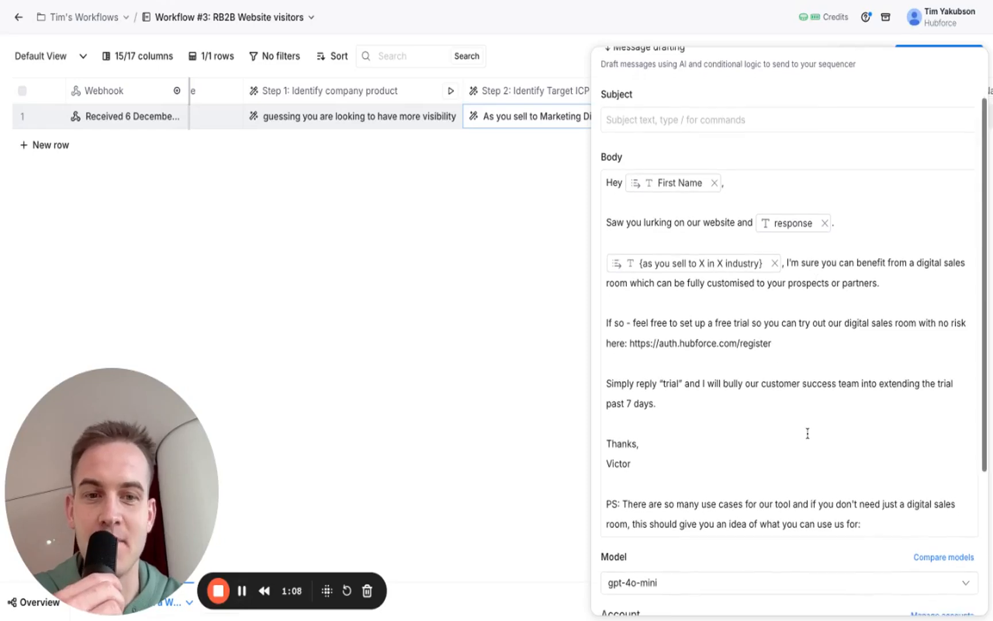
pyautogui.click(707, 123)
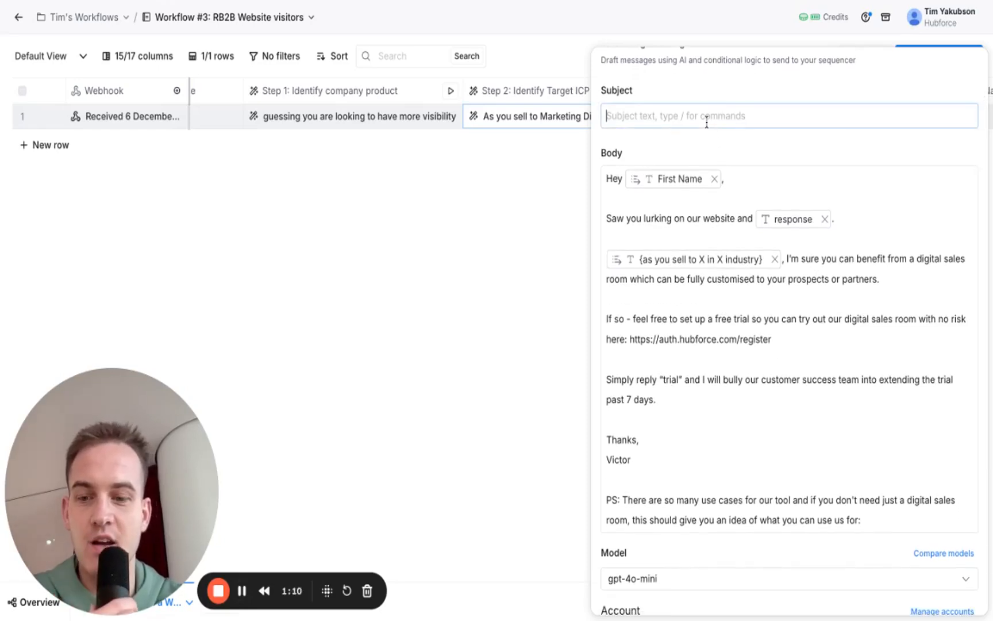
pyautogui.write('Re: free trial question')
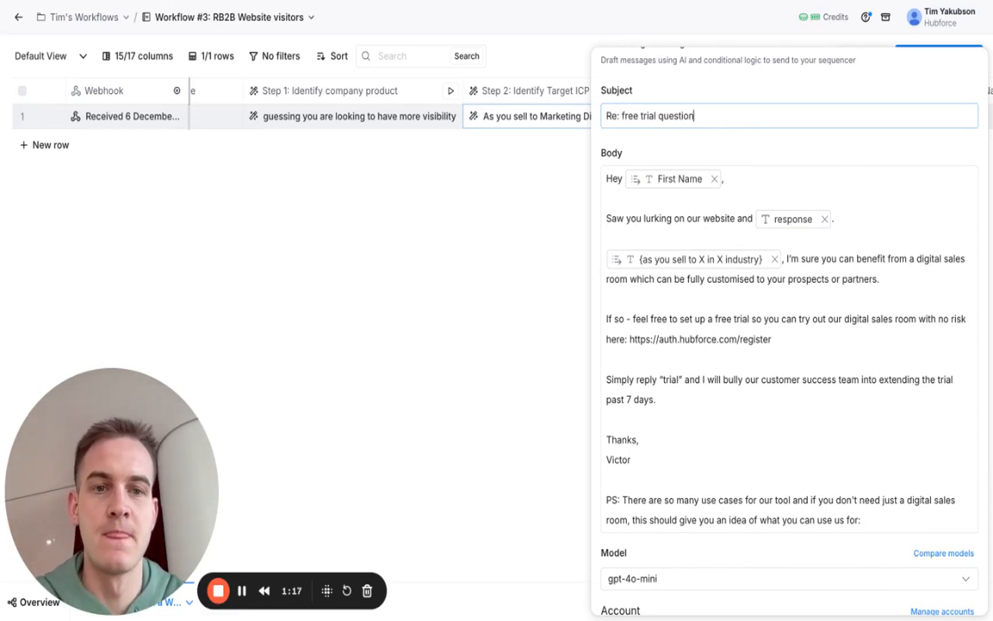
# - Select the saved GPT-3 key account numbered (1) for the message draft, and save and run it on the 1 row in this view
pyautogui.scroll(-5, 822, 260)
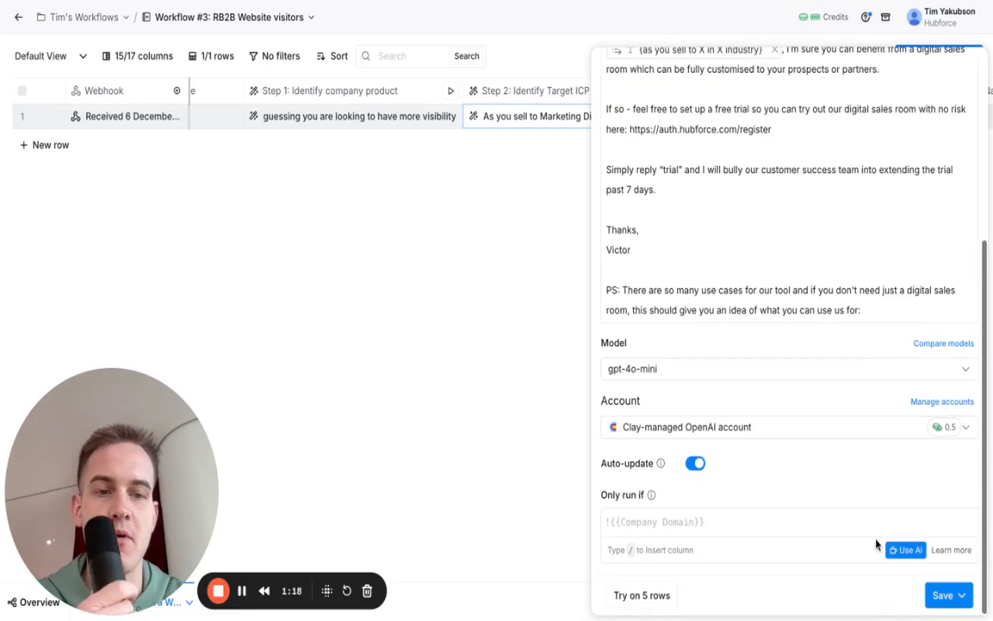
pyautogui.click(878, 432)
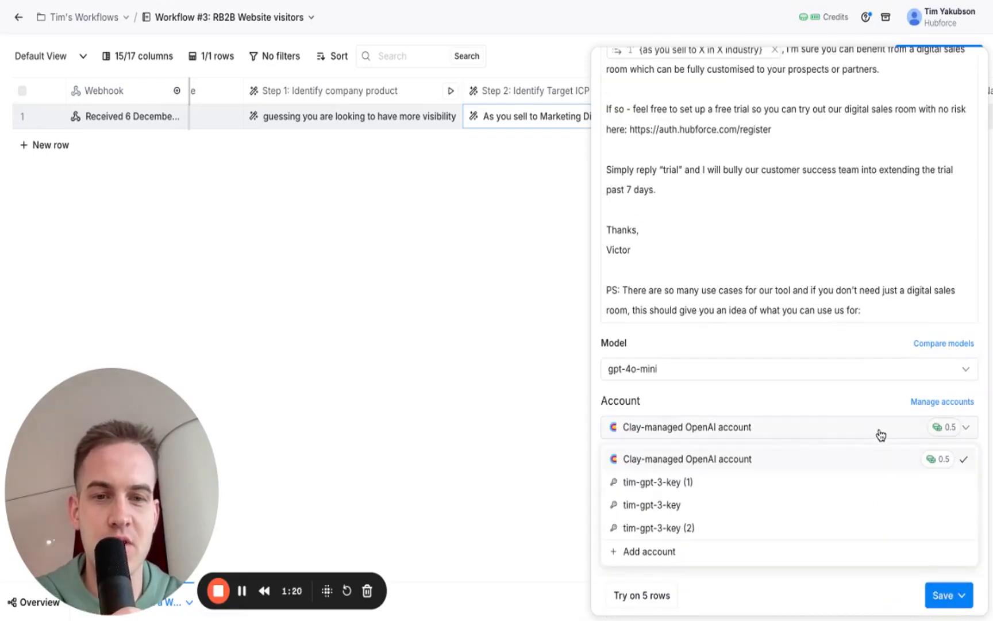
pyautogui.click(816, 504)
pyautogui.click(951, 594)
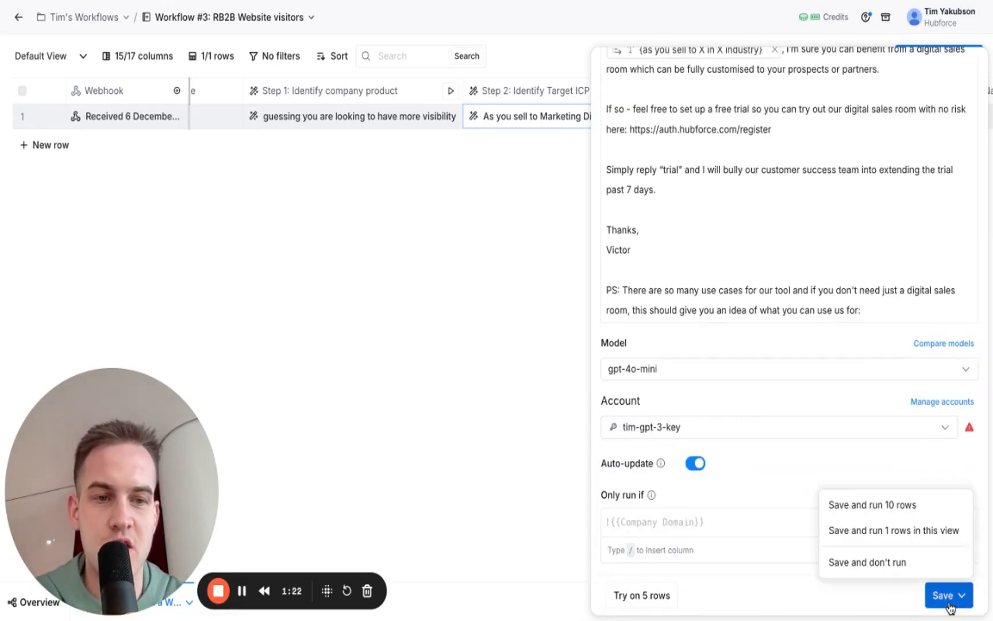
pyautogui.click(853, 432)
pyautogui.click(811, 482)
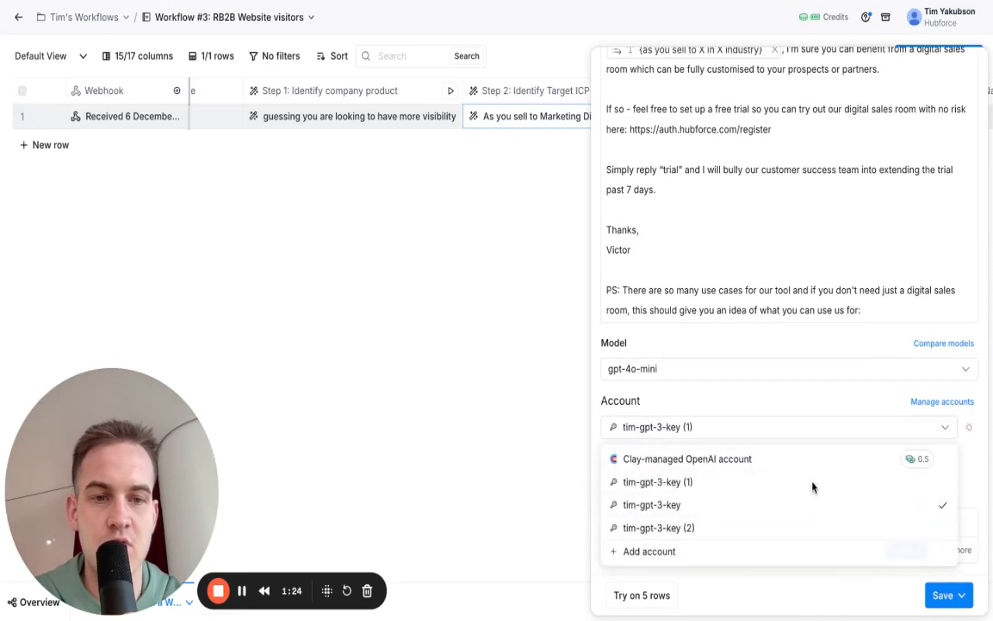
pyautogui.click(949, 596)
pyautogui.click(888, 539)
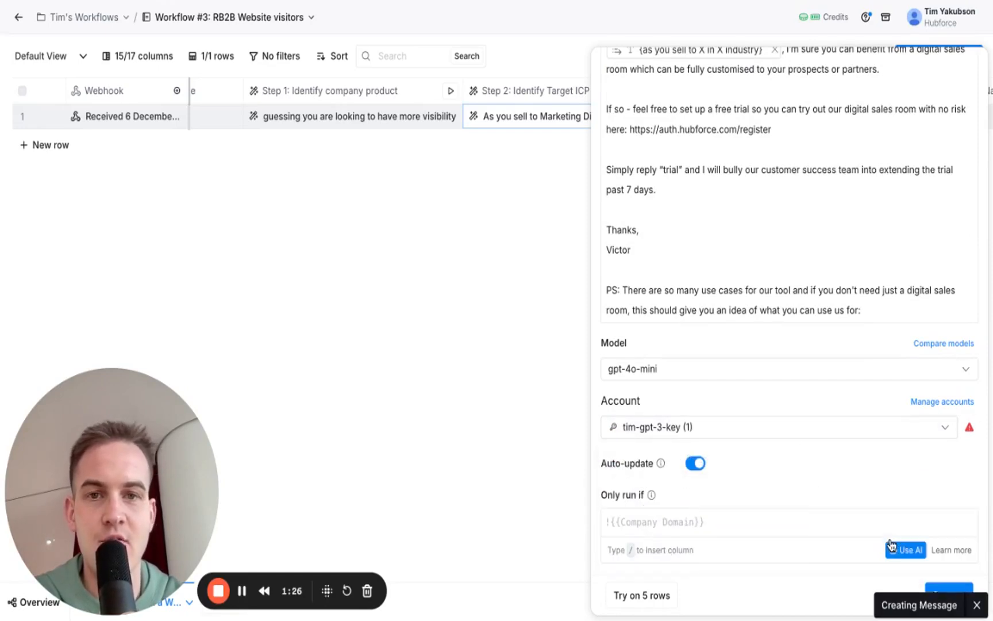
# - Open the generated Email Body cell of row 1 in full view and examine its opening paragraph
pyautogui.hscroll(7, 534, 109)
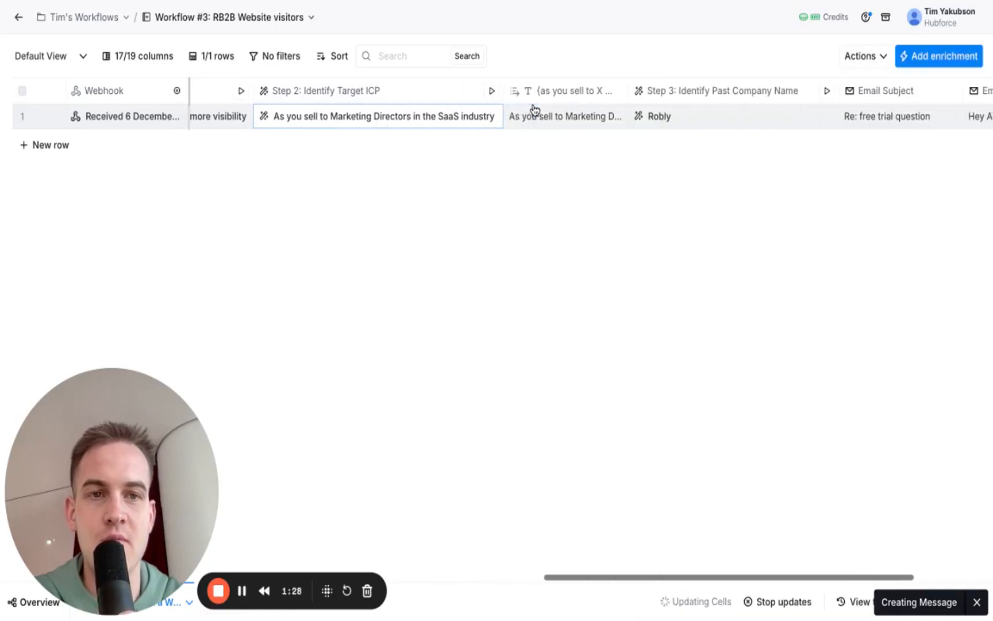
pyautogui.click(849, 123)
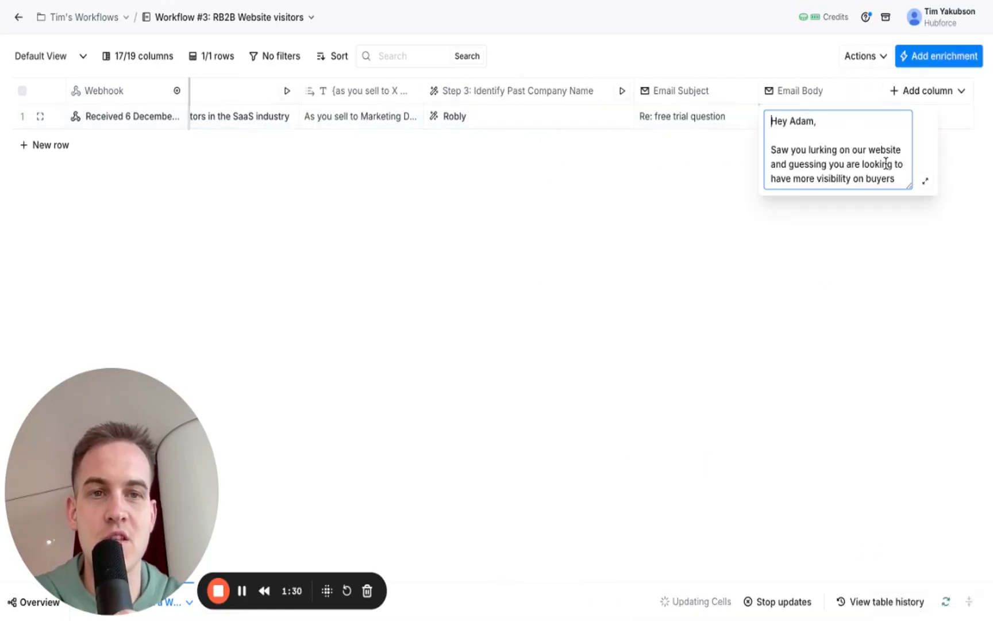
pyautogui.click(923, 187)
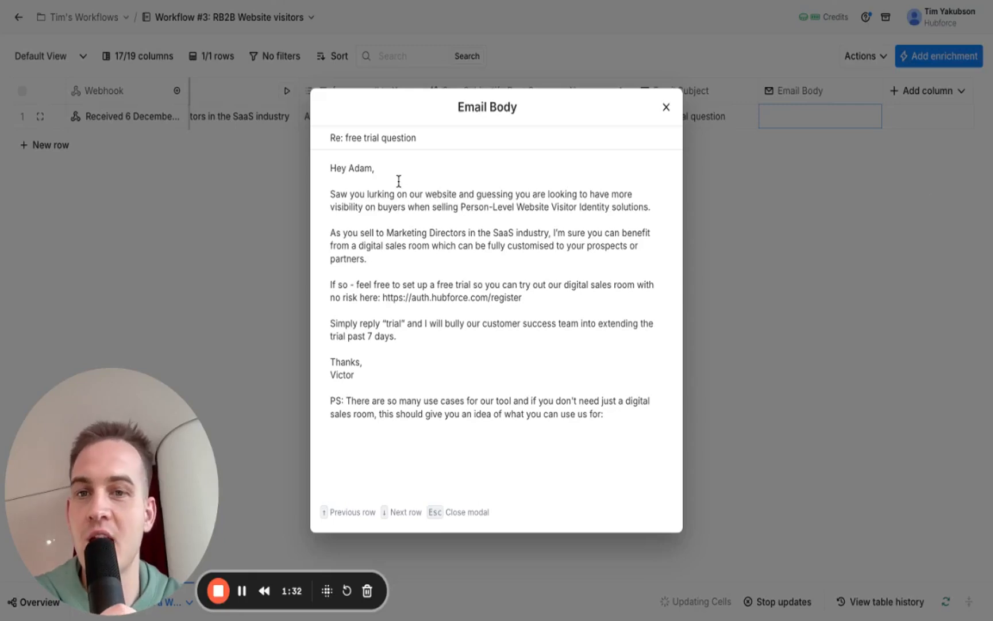
pyautogui.moveTo(398, 181); pyautogui.dragTo(649, 207)
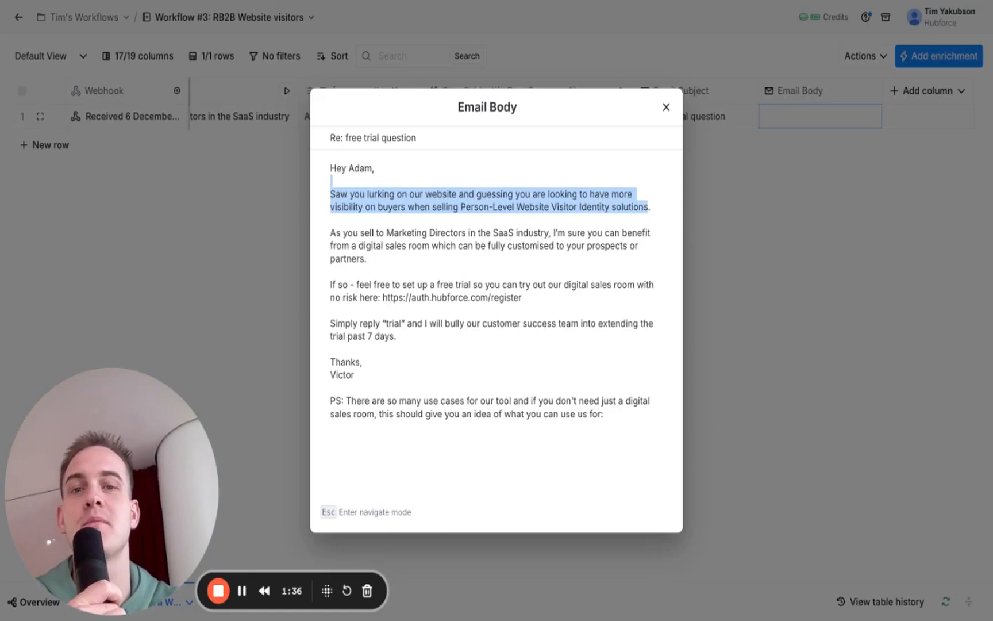
pyautogui.click(639, 207)
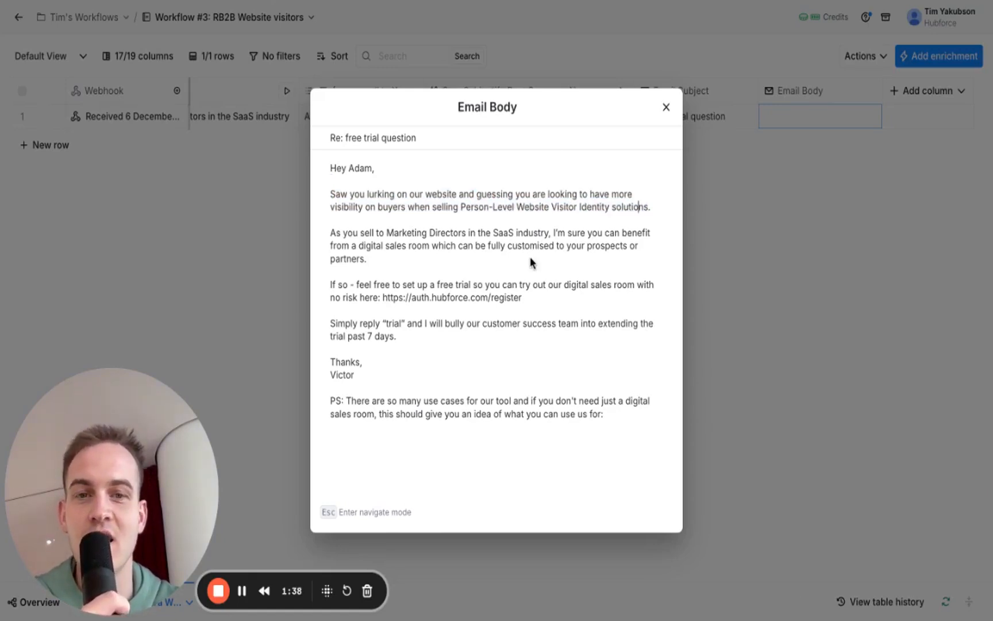
# - Review the email's free trial link, trial extension offer, sign-off and PS lines, and close the full view
pyautogui.hotkey('shift', 'Home')
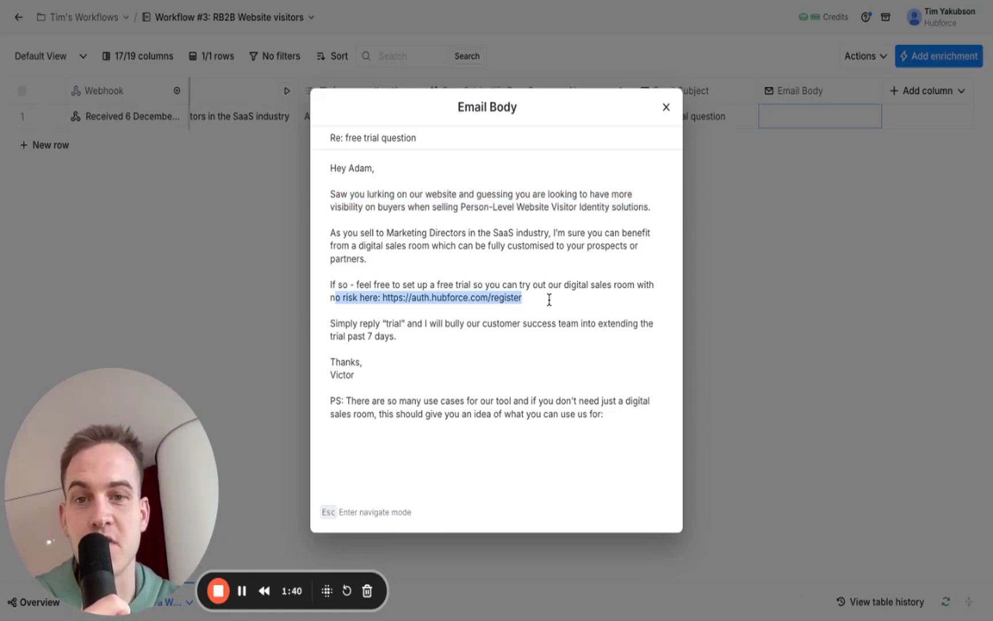
pyautogui.hotkey('shift', 'Up')
pyautogui.click(434, 332)
pyautogui.hotkey('shift', 'Up')
pyautogui.hotkey('shift', 'Up')
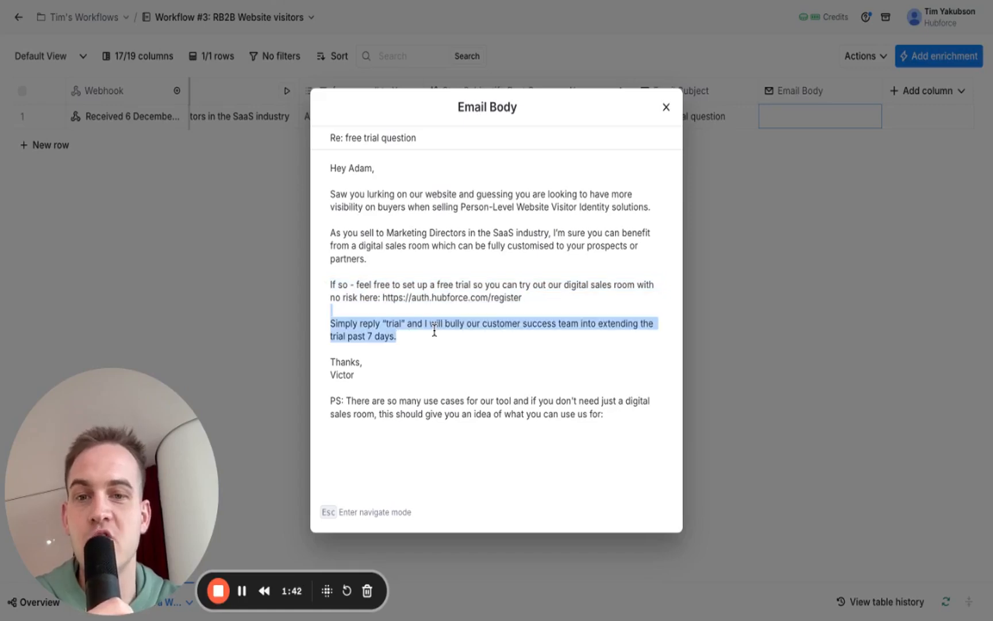
pyautogui.click(582, 341)
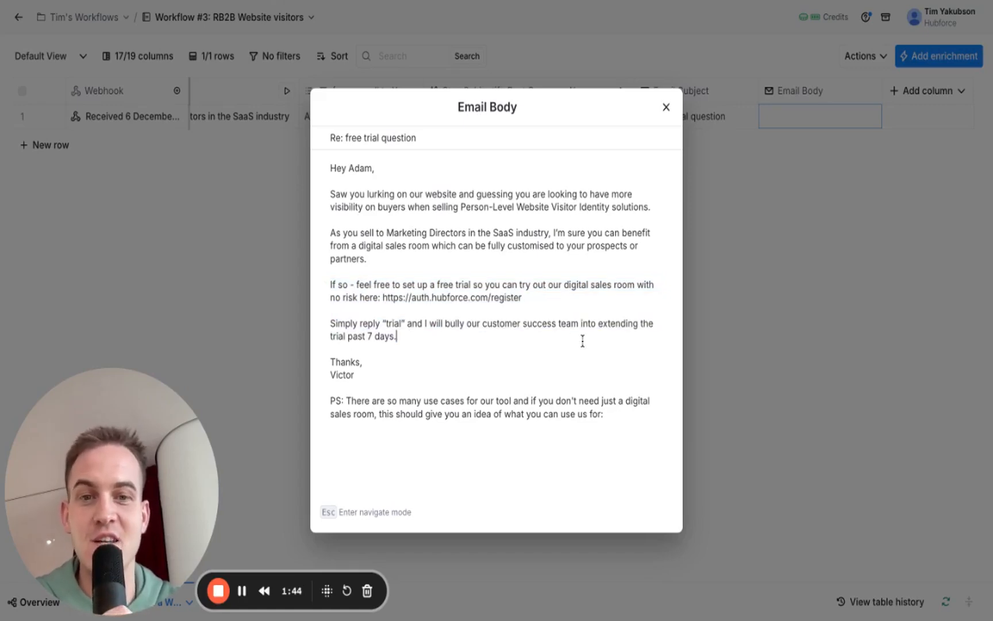
pyautogui.click(486, 372)
pyautogui.hotkey('ctrl', 'shift', 'End')
pyautogui.click(621, 425)
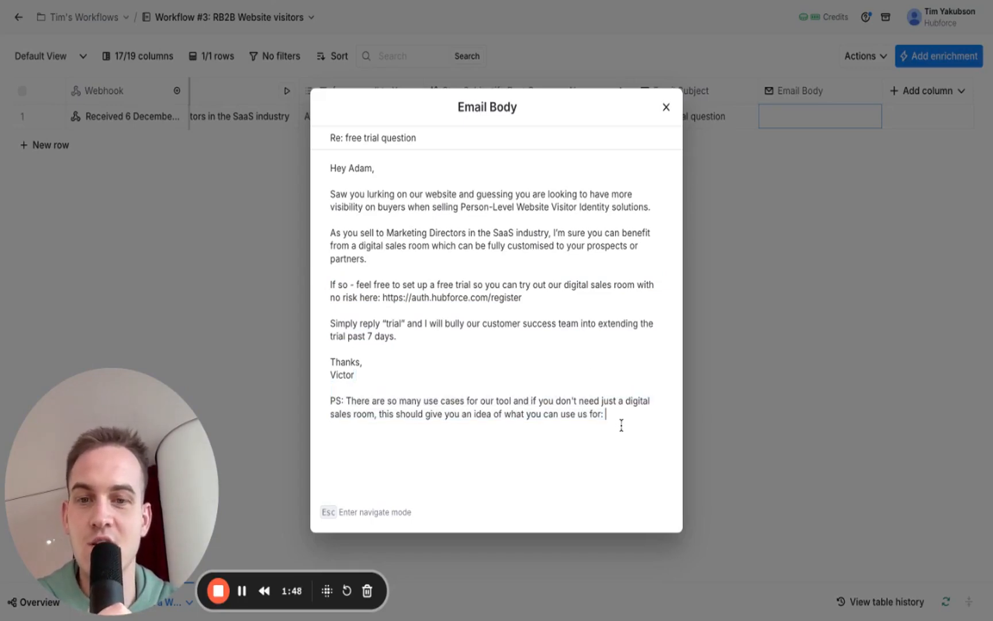
pyautogui.doubleClick(618, 414)
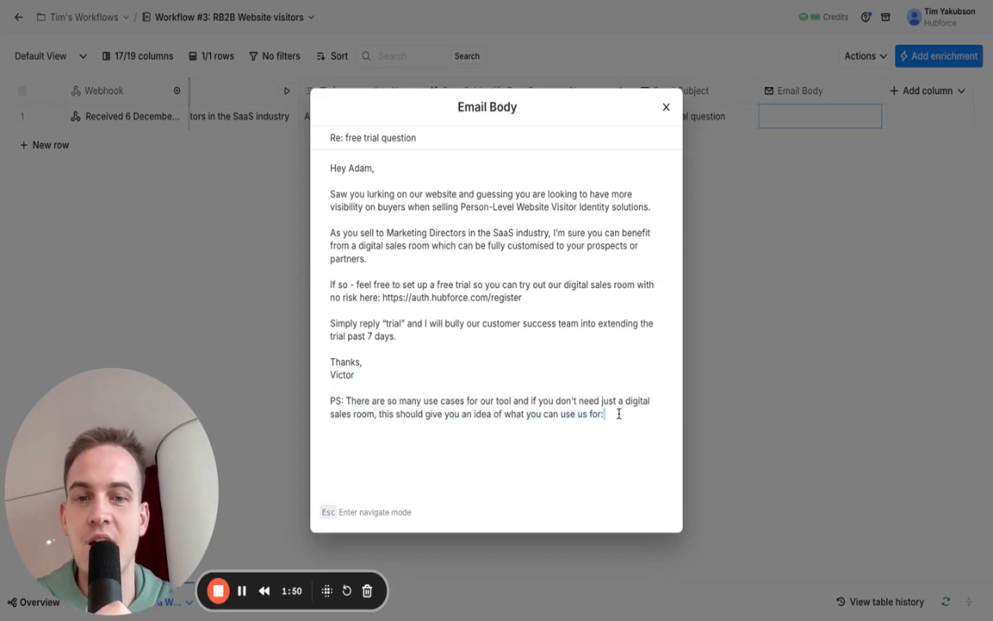
pyautogui.click(665, 109)
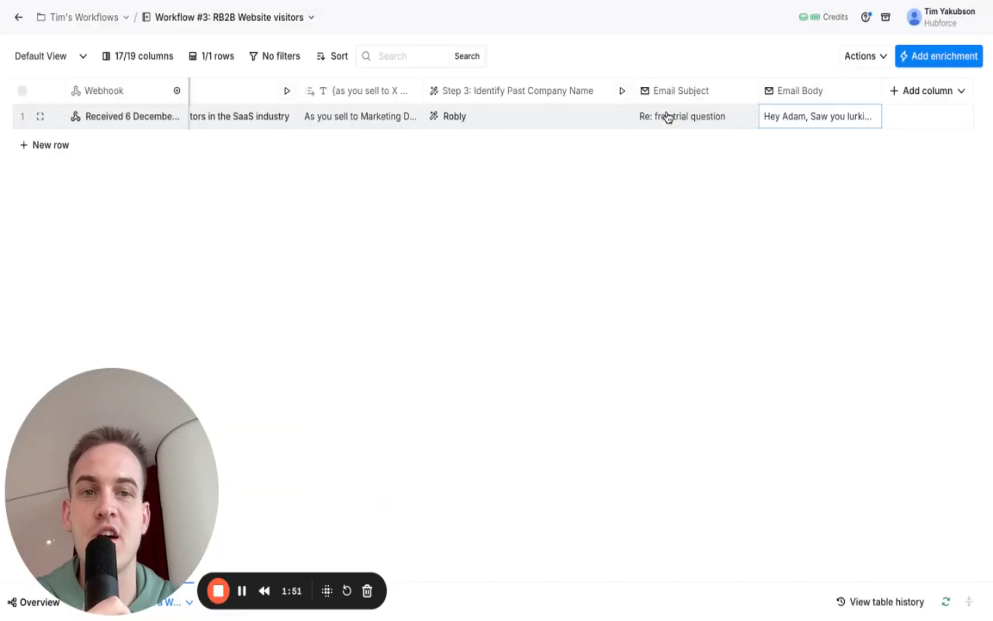
# - Rename the Email Body column as "Email 1"
pyautogui.click(801, 95)
pyautogui.click(798, 123)
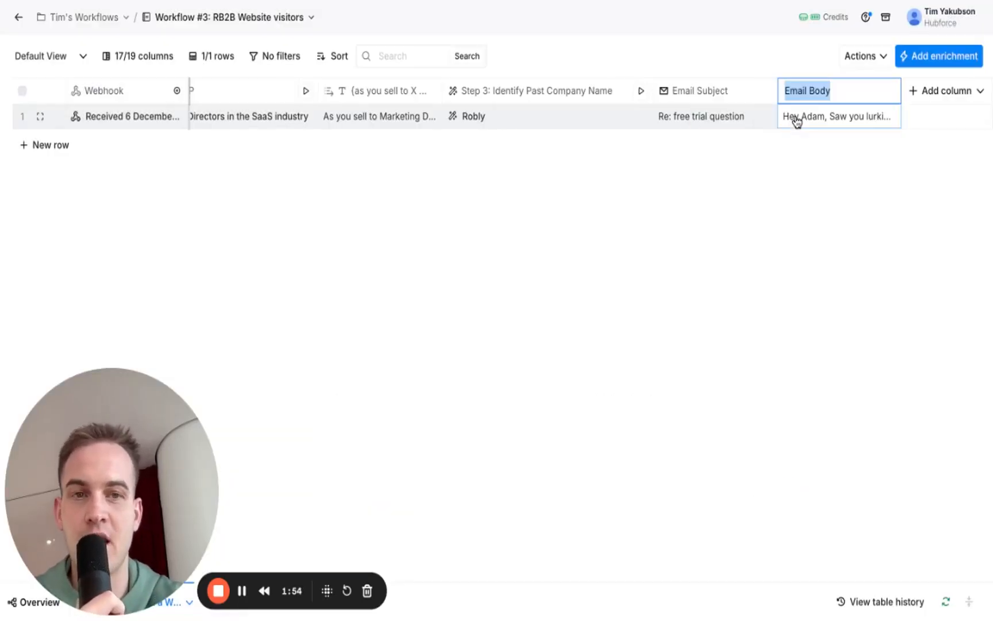
pyautogui.write('E')
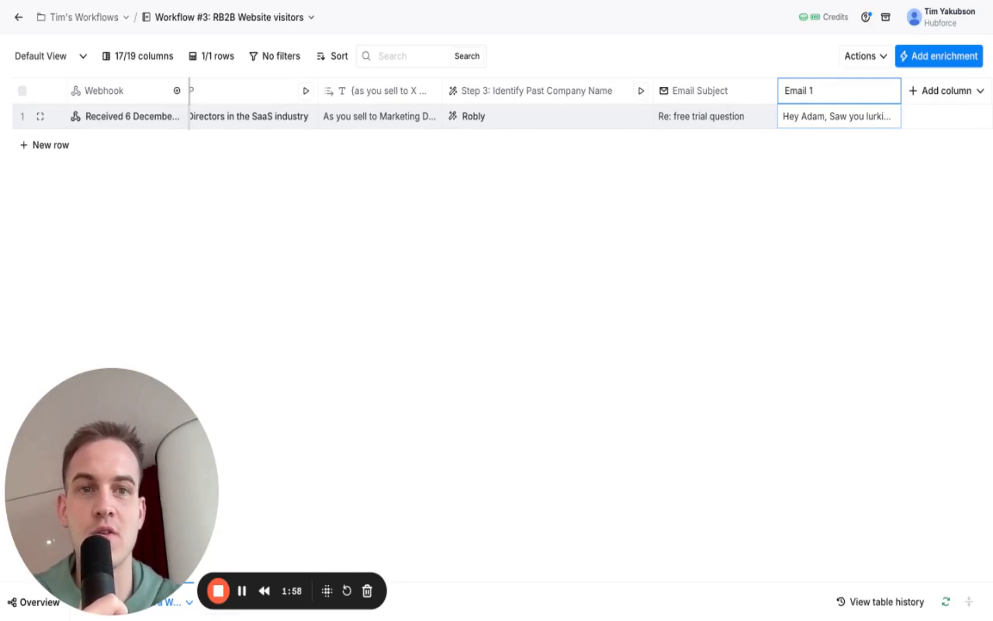
pyautogui.press('Return')
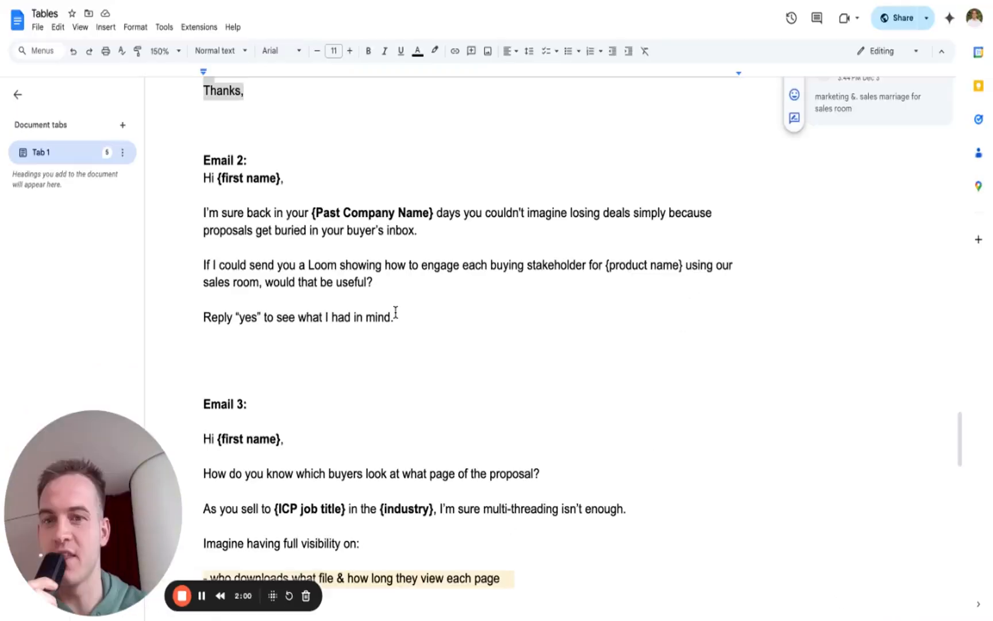
# - Copy the Email 2 text, from the greeting through "Reply “yes” to see what I had in mind.", in the Google Docs Tables document
pyautogui.keyDown('shift'); pyautogui.click(397, 316); pyautogui.keyUp('shift')
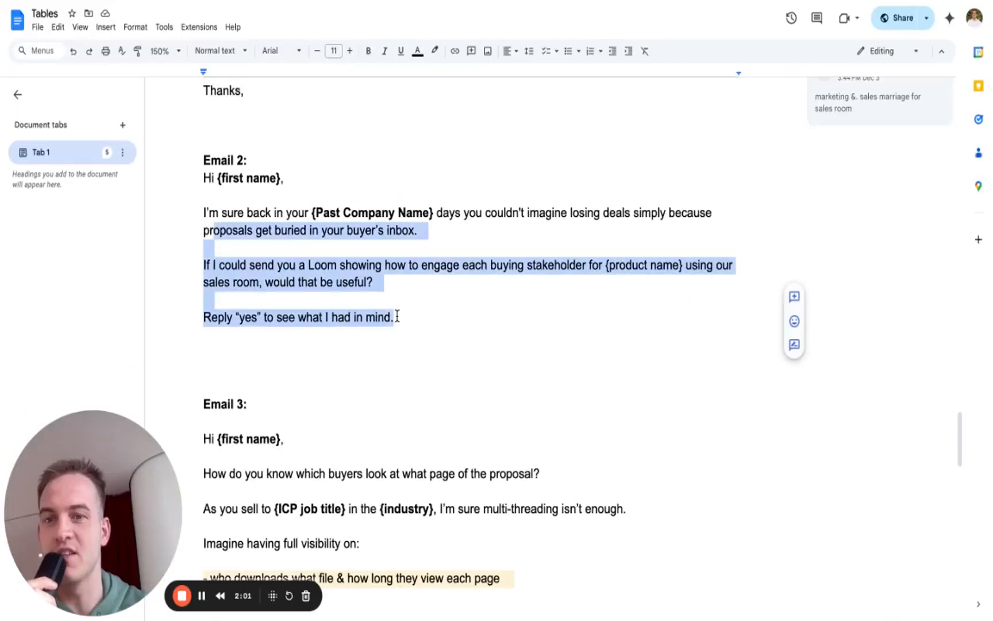
pyautogui.hotkey('ctrl', 'shift', 'Up')
pyautogui.hotkey('ctrl', 'shift', 'Up')
pyautogui.hotkey('ctrl', 'shift', 'Up')
pyautogui.press('super+c')
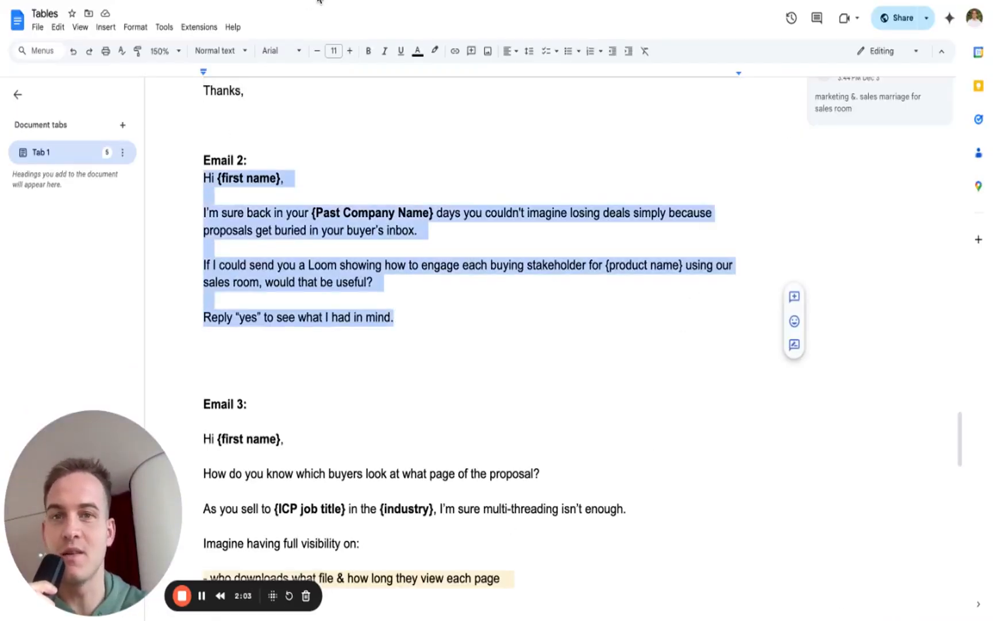
# - Switch to Clay, paste the Email 2 text as the body of a new message draft and replace its {first name} placeholder with the First Name column
pyautogui.click(319, 0)
pyautogui.press('super+v')
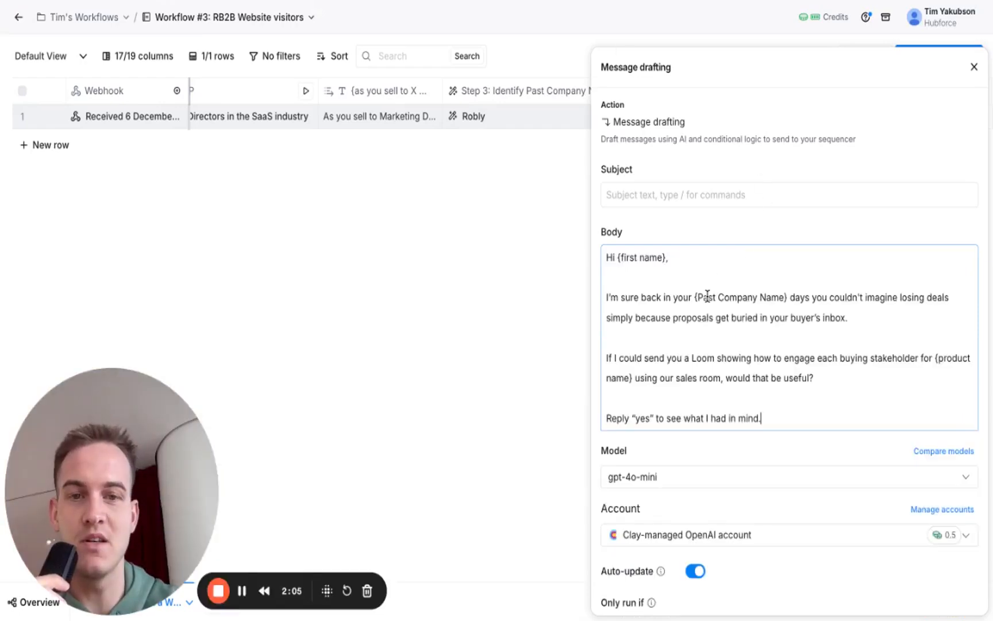
pyautogui.hotkey('alt', 'shift', 'Left')
pyautogui.hotkey('alt', 'shift', 'Left')
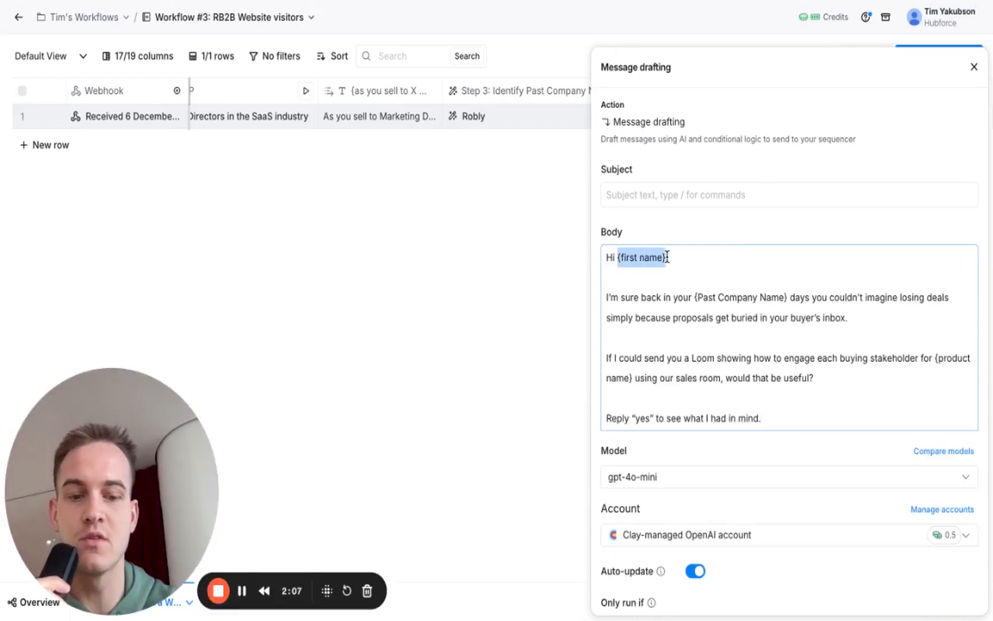
pyautogui.write('/fir')
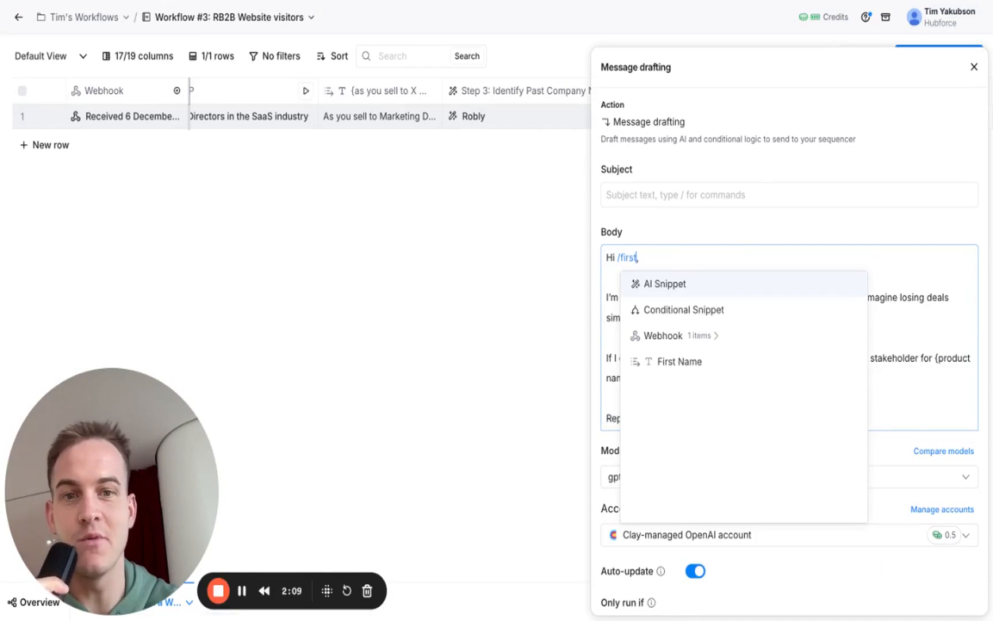
pyautogui.write('st')
pyautogui.click(693, 363)
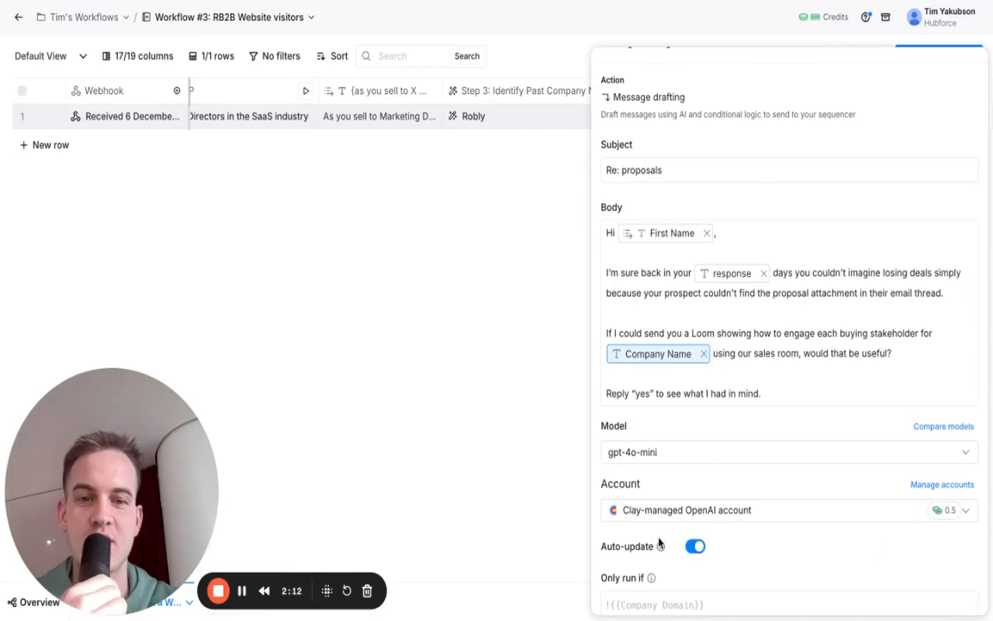
# - Select the saved GPT-3 key account numbered (2) for the second message draft, and save and run it on the 1 row in this view
pyautogui.click(669, 512)
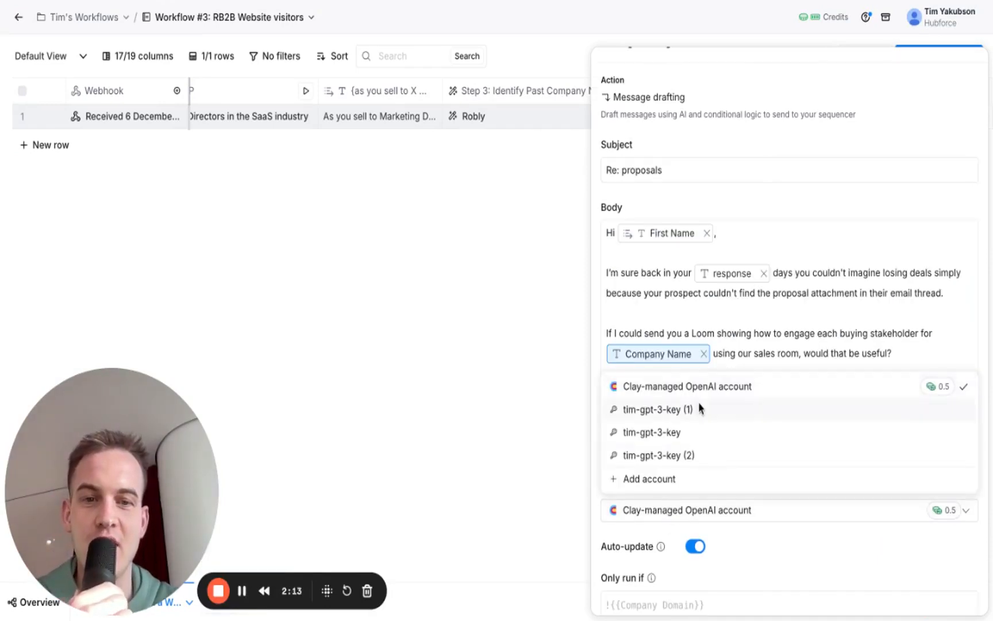
pyautogui.click(695, 454)
pyautogui.scroll(-2, 760, 474)
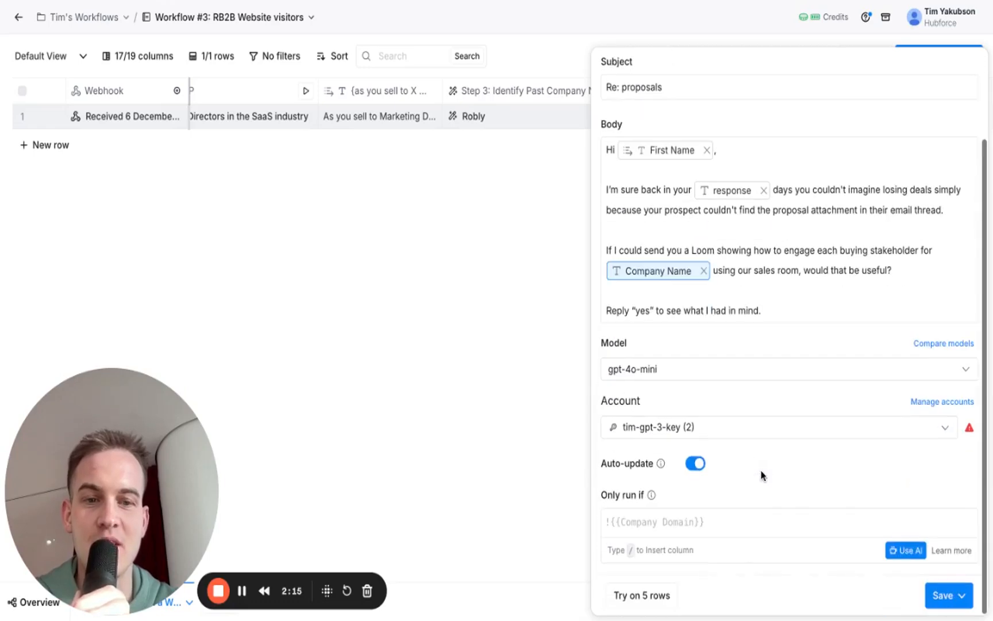
pyautogui.click(951, 595)
pyautogui.click(917, 536)
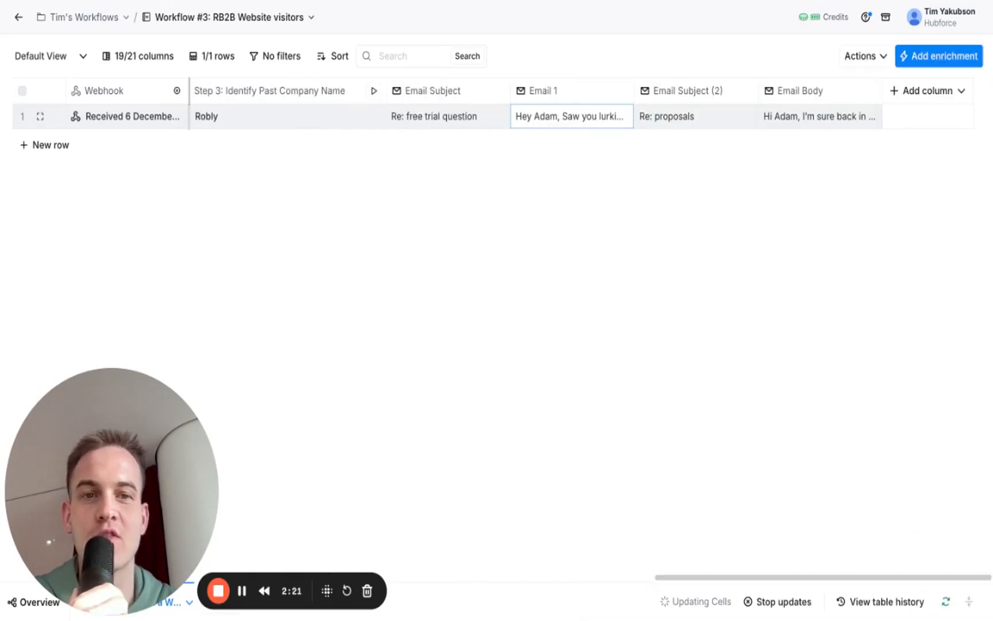
# - Open the second email's generated body in full view and examine its opening paragraph with the past company reference
pyautogui.click(829, 116)
pyautogui.click(828, 116)
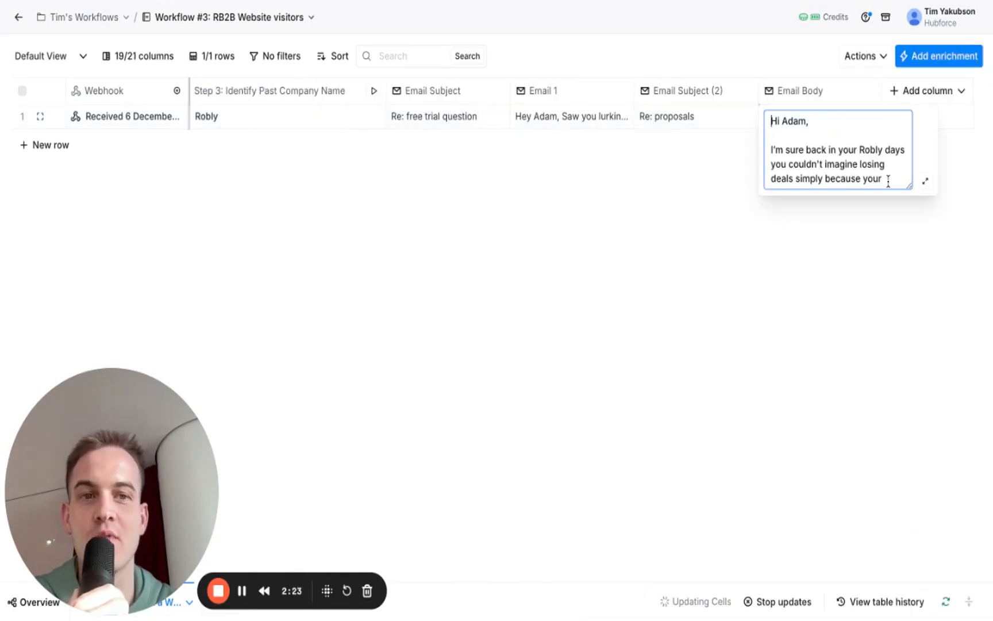
pyautogui.click(922, 184)
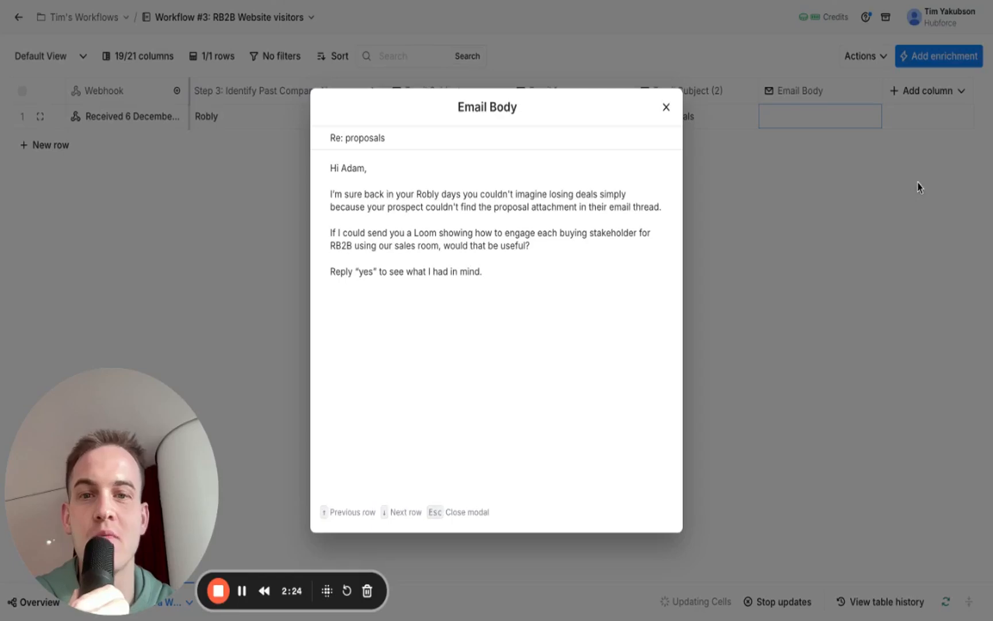
pyautogui.click(331, 193)
pyautogui.hotkey('ctrl', 'shift', 'Right')
pyautogui.hotkey('ctrl', 'shift', 'Right')
pyautogui.hotkey('ctrl', 'shift', 'Right')
pyautogui.hotkey('ctrl', 'shift', 'Right')
pyautogui.hotkey('ctrl', 'shift', 'Right')
pyautogui.hotkey('ctrl', 'shift', 'Right')
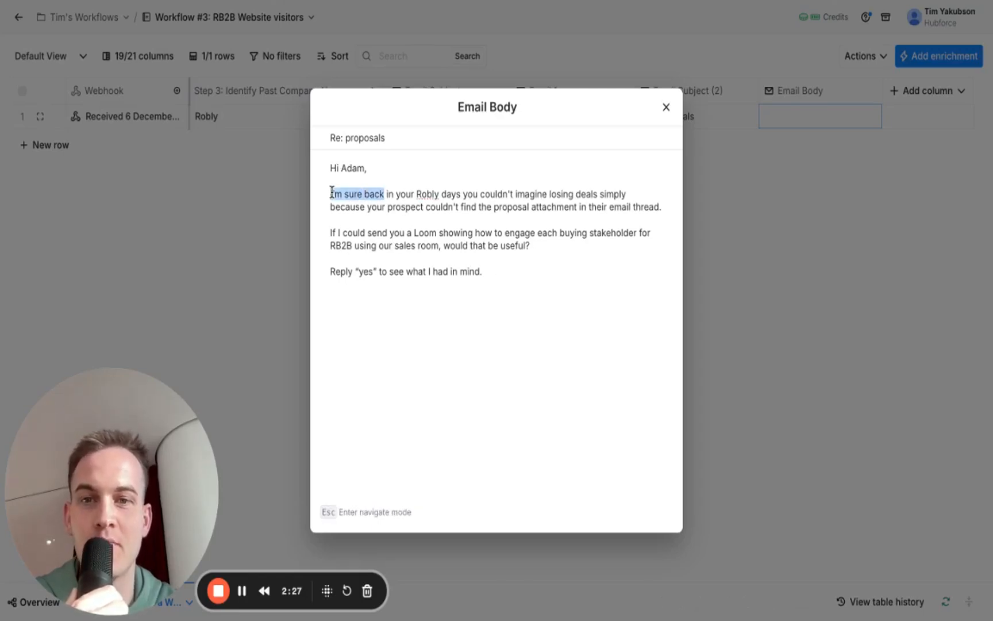
pyautogui.press('Up')
pyautogui.moveTo(614, 194); pyautogui.dragTo(662, 206)
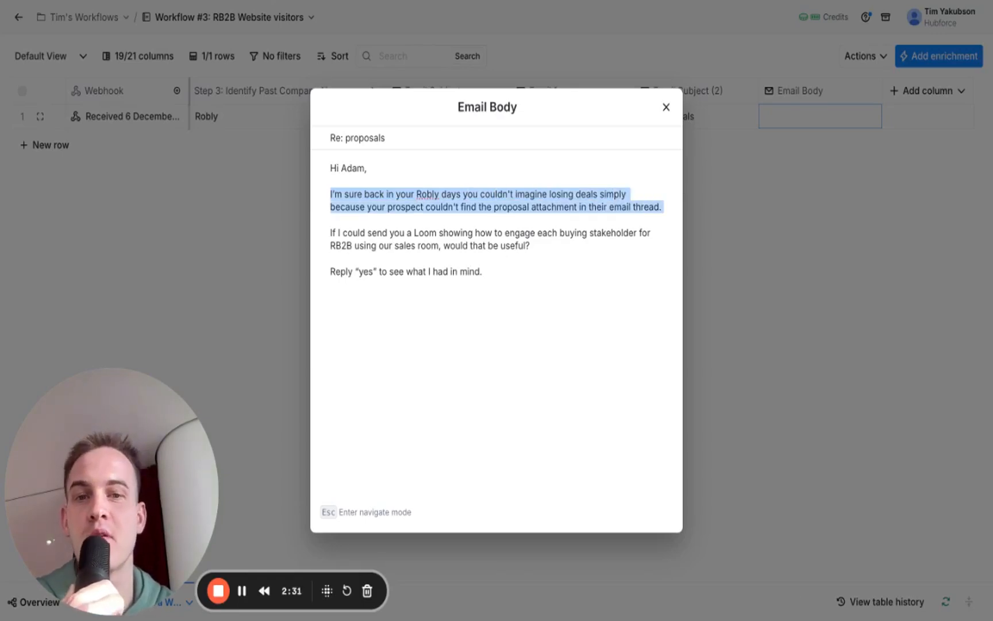
# - Review the proposal attachment wording in the second email's opening paragraph and close the full view of the body
pyautogui.click(662, 208)
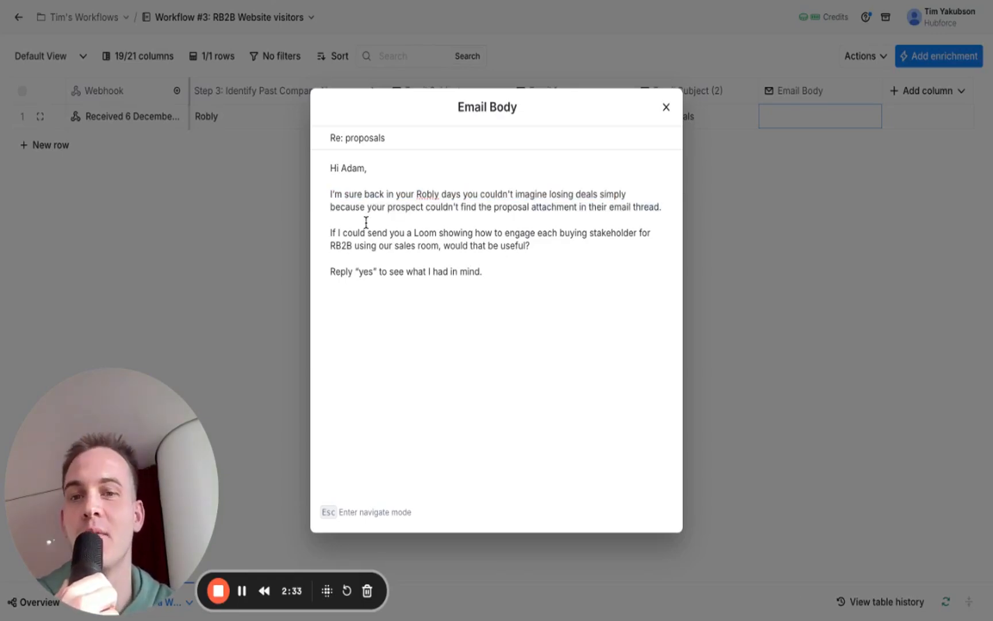
pyautogui.moveTo(442, 192); pyautogui.dragTo(502, 207)
pyautogui.press('Right')
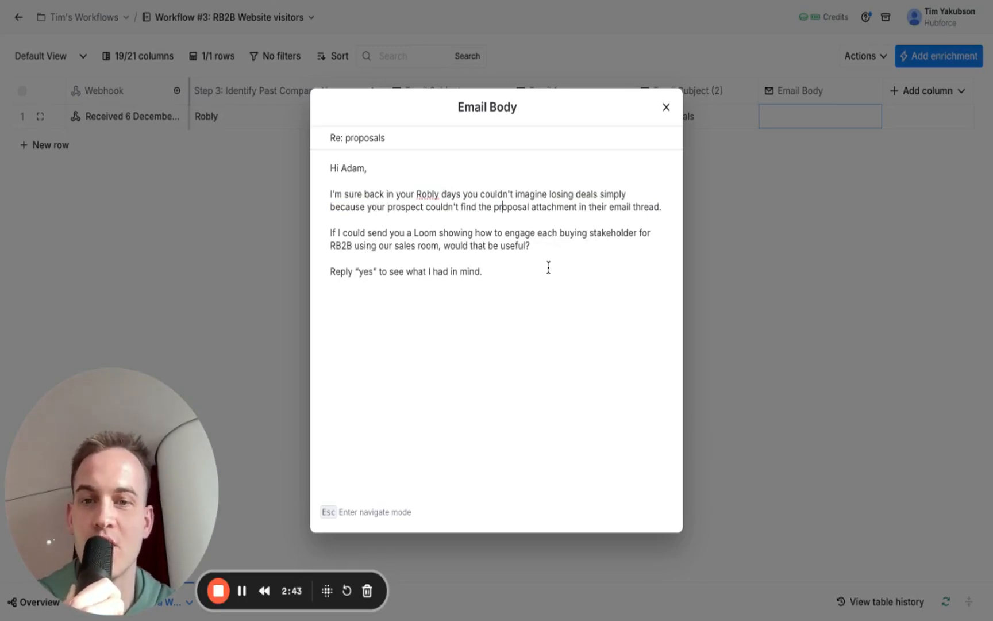
pyautogui.click(662, 118)
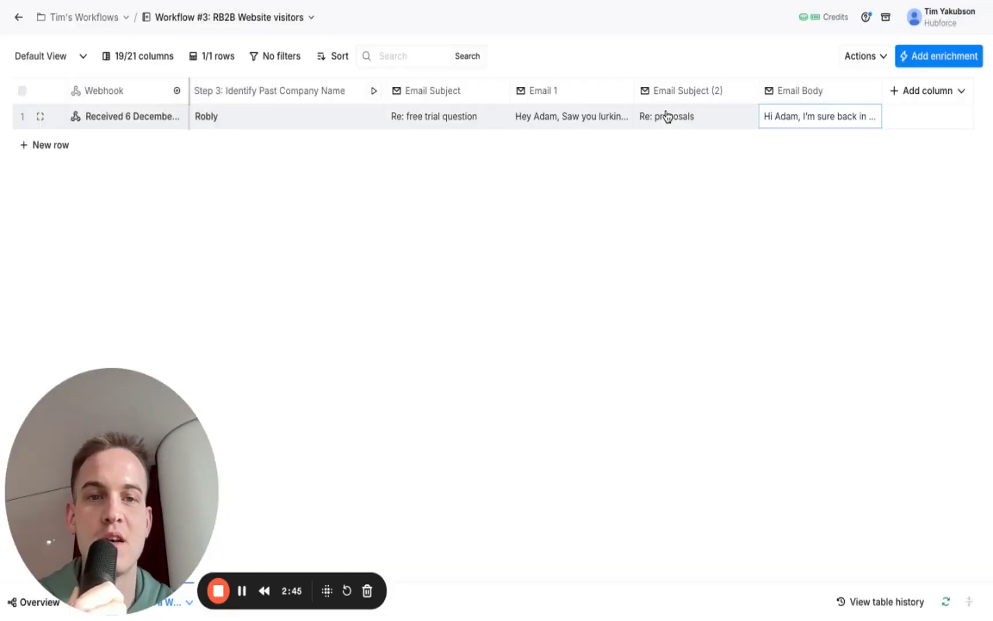
# - Rename the second message's Email Body column to Email 2
pyautogui.click(795, 97)
pyautogui.click(791, 118)
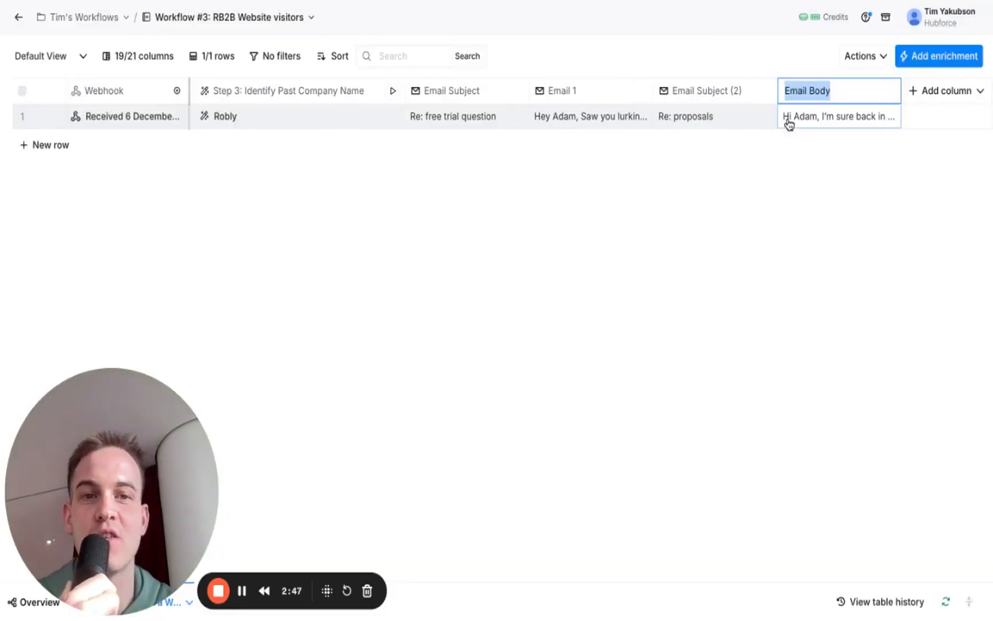
pyautogui.write('Email 2')
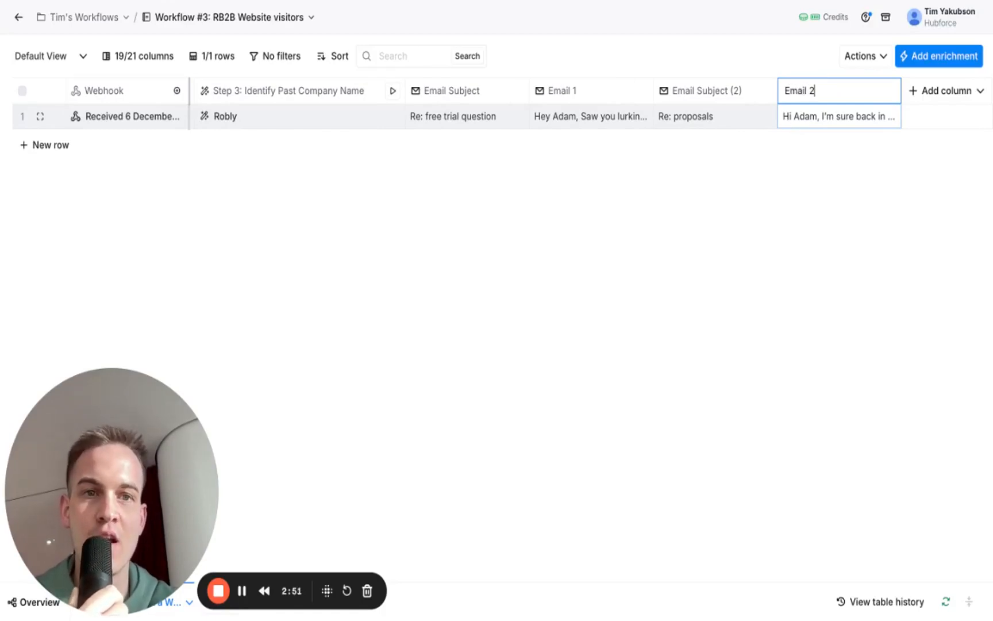
pyautogui.press('Return')
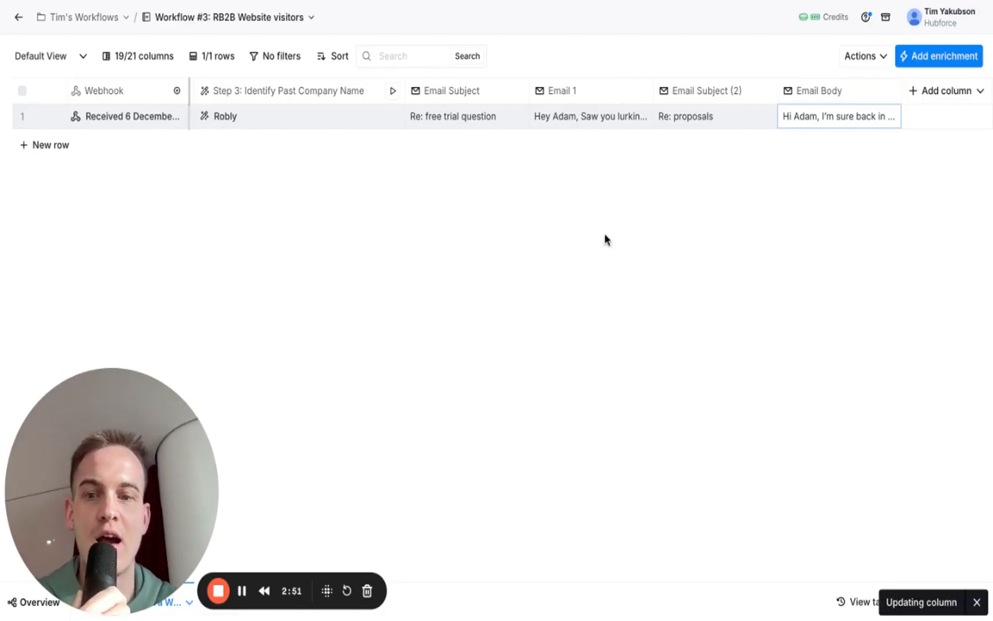
pyautogui.click(240, 590)
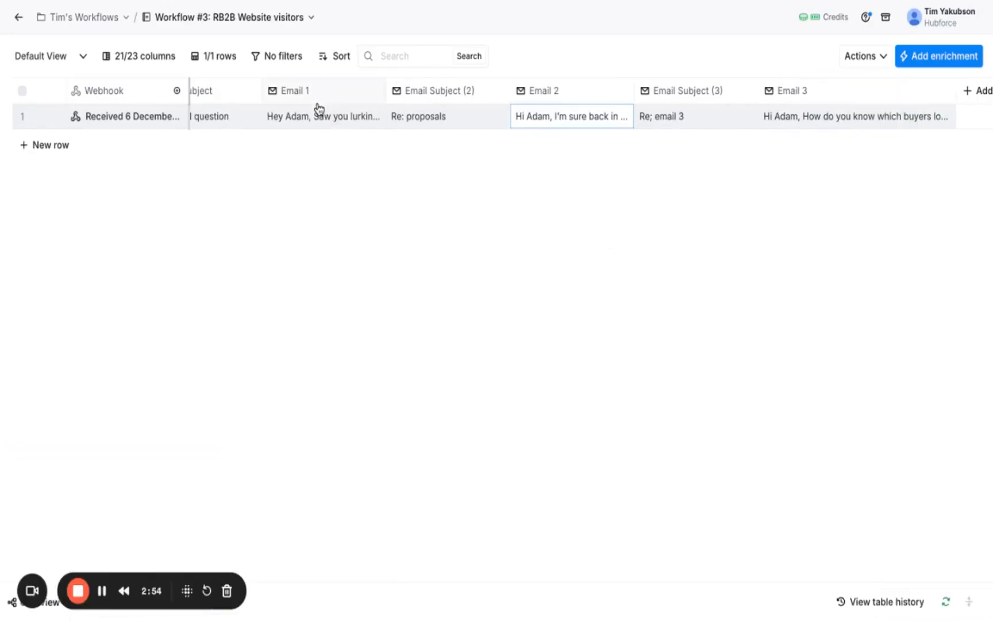
# - Open the Email 3 cell of the row to read its generated text, and close it
pyautogui.click(808, 115)
pyautogui.click(808, 115)
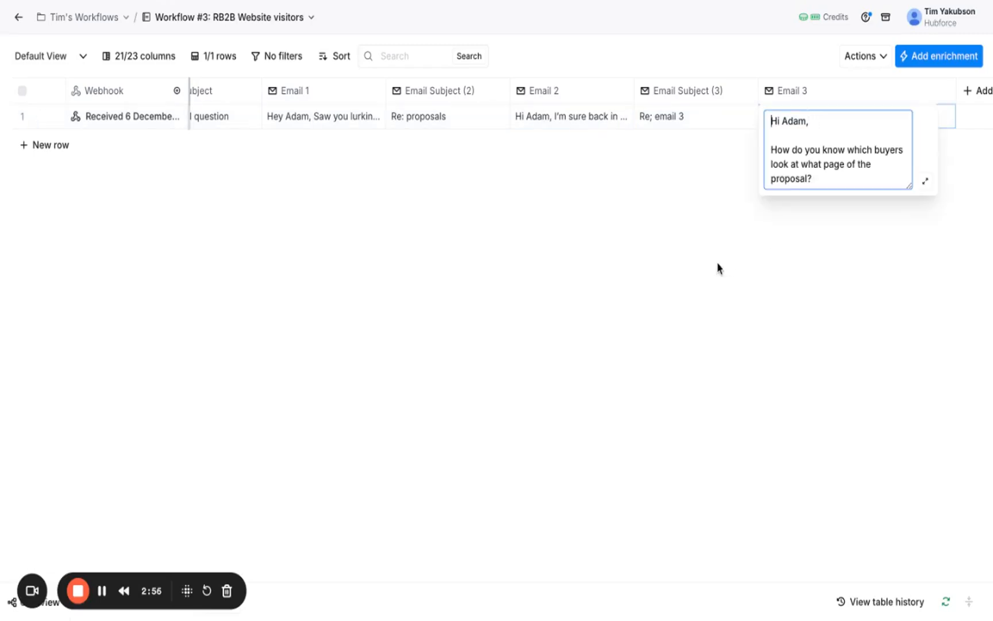
pyautogui.click(716, 262)
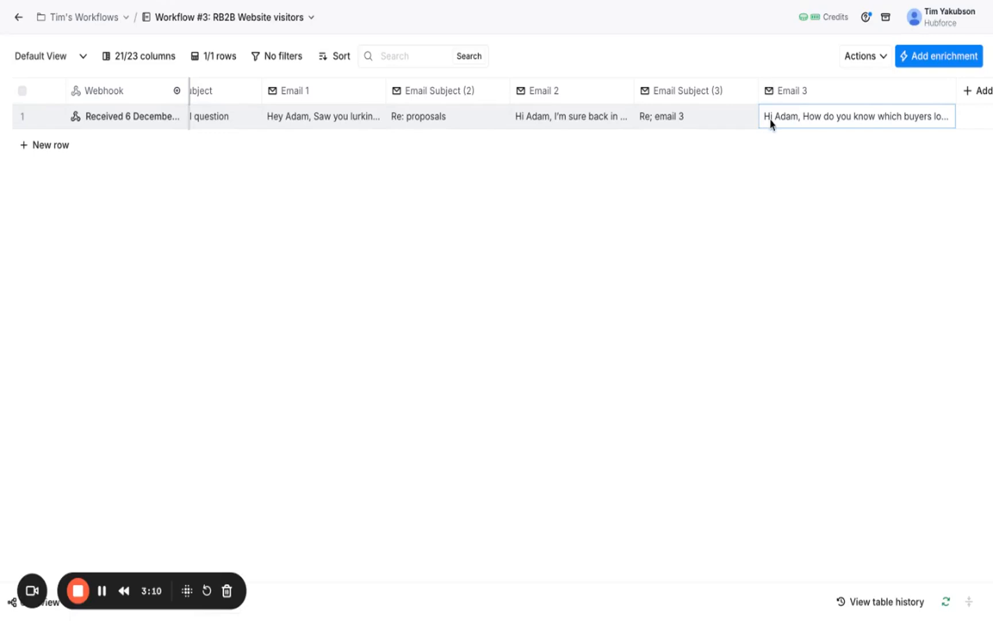
# - Search the enrichments for "smartlead", review the Smartlead.ai campaign integrations, and close the enrichment picker without adding one
pyautogui.hscroll(3, 770, 119)
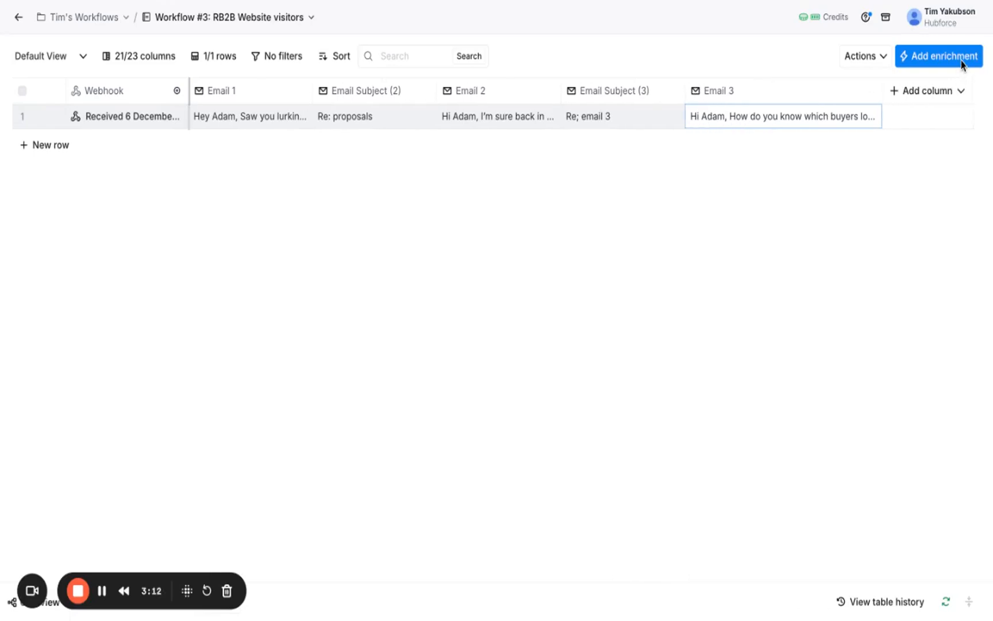
pyautogui.click(940, 60)
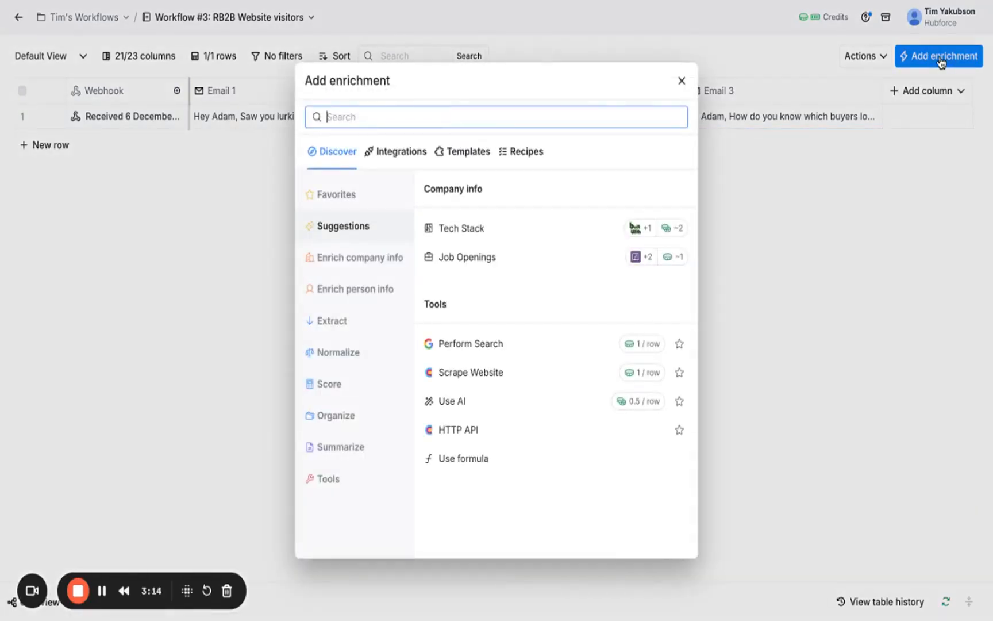
pyautogui.write('smartlead')
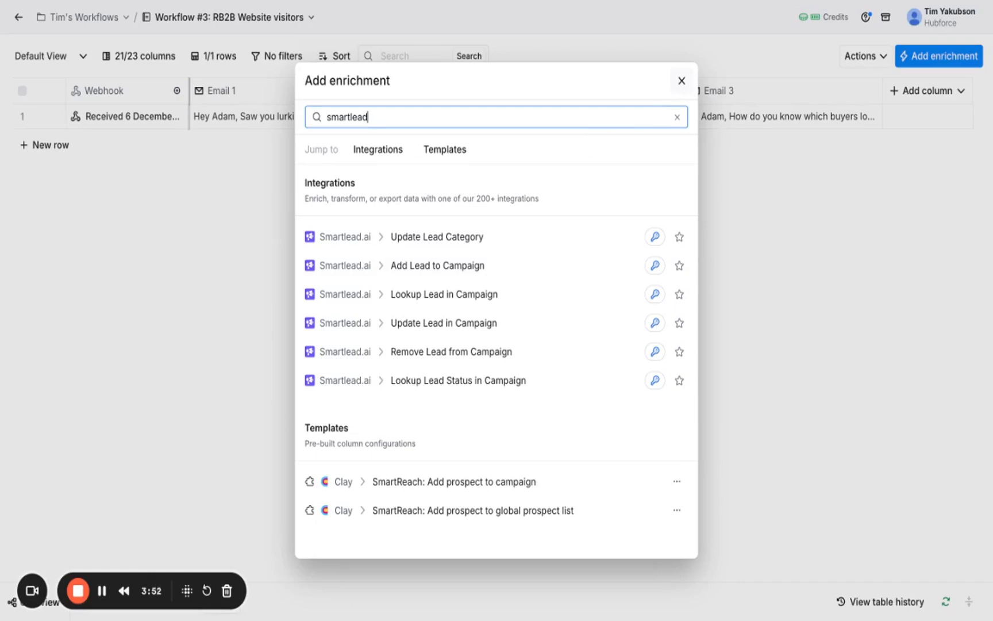
pyautogui.click(681, 80)
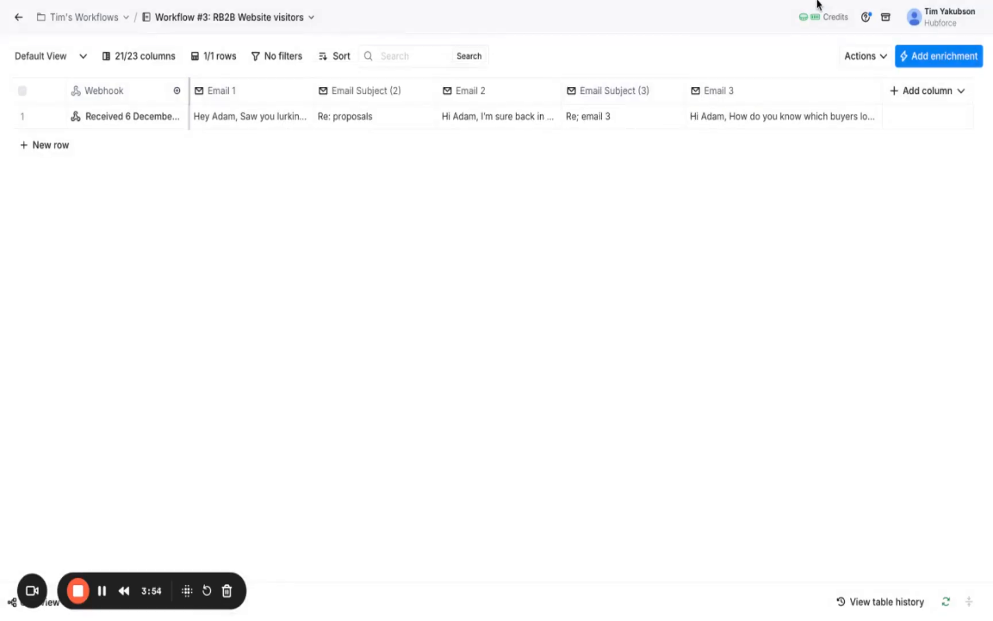
# - Switch to LinkedIn in a new browser tab, follow the profile's "Learn Clay with me!" link, look over the course page and return to the profile
pyautogui.press('super+t')
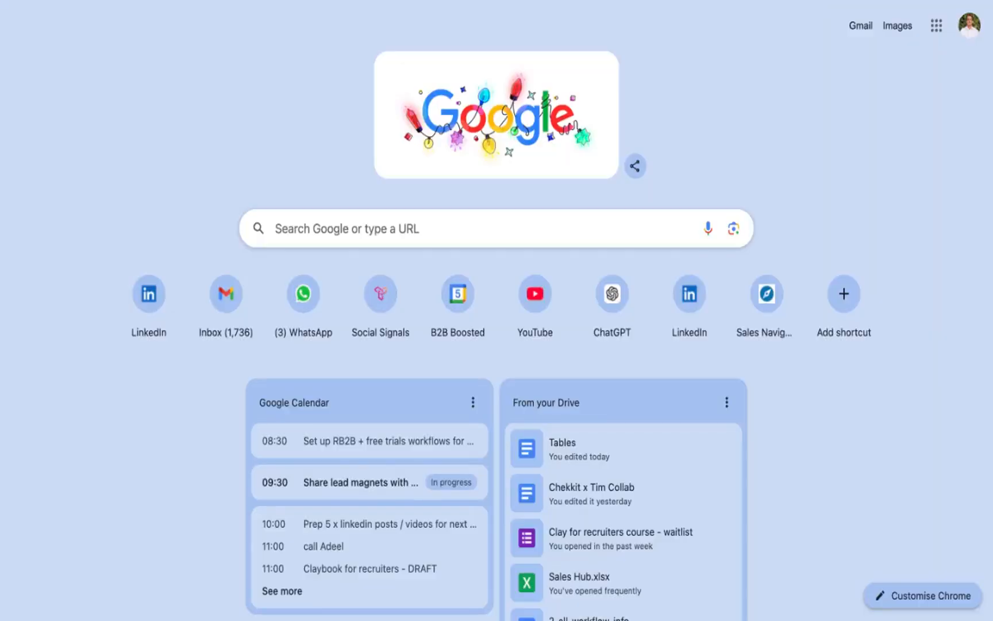
pyautogui.click(149, 294)
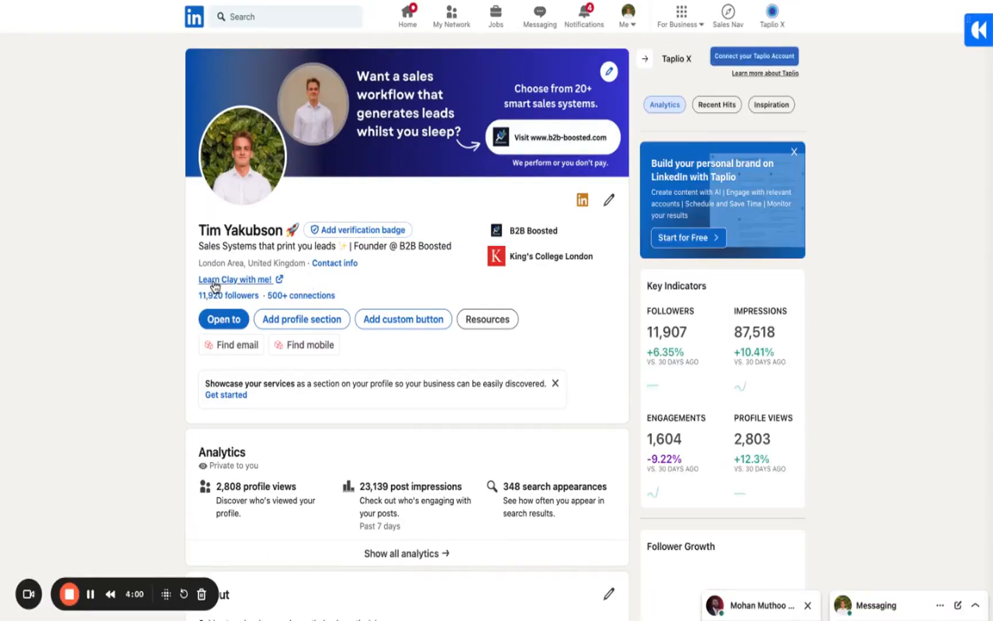
pyautogui.click(230, 284)
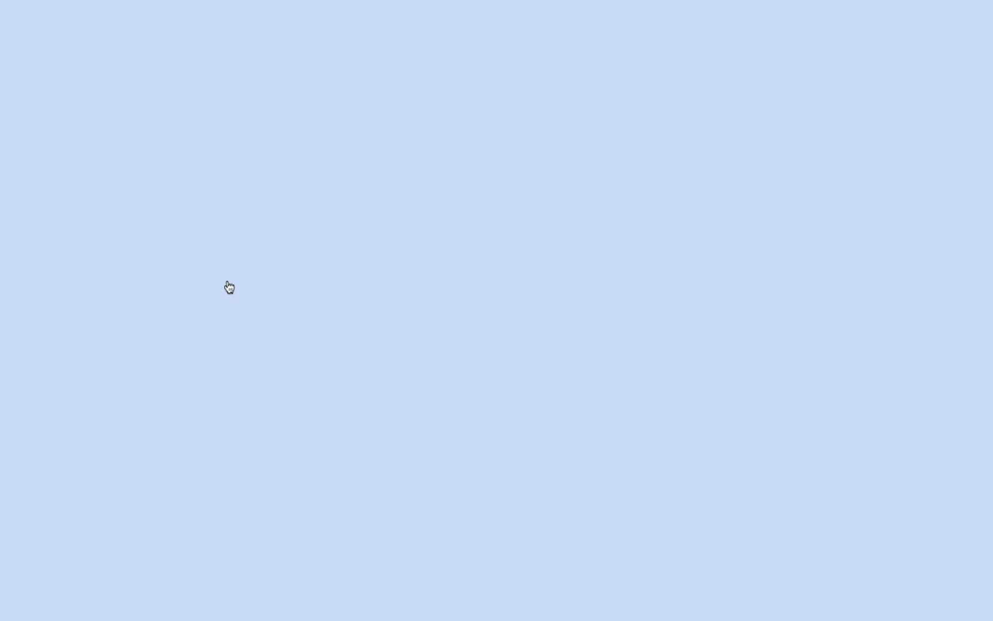
pyautogui.scroll(-1, 327, 161)
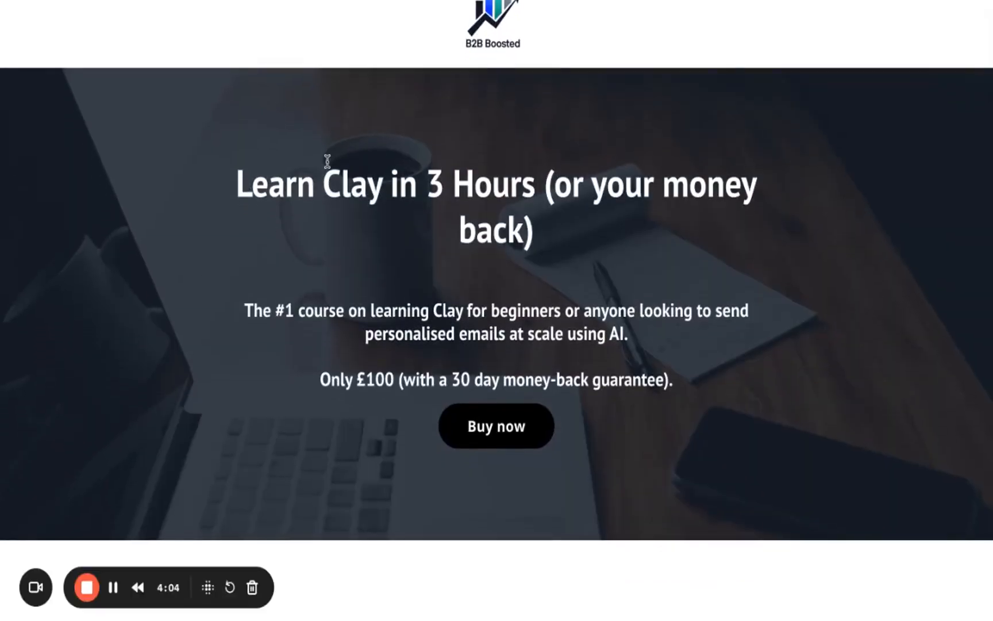
pyautogui.scroll(-1, 300, 305)
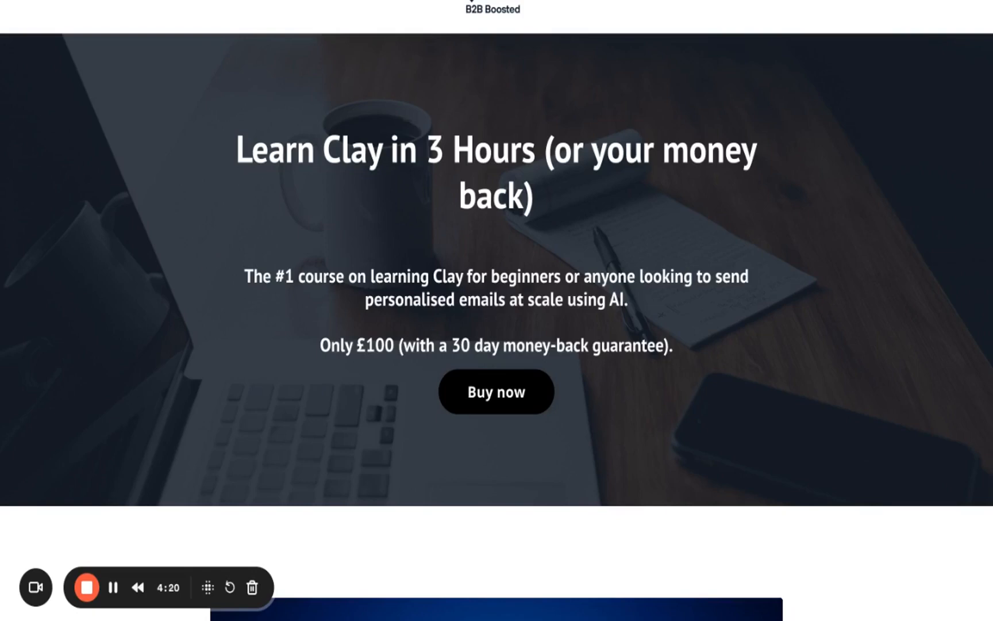
pyautogui.scroll(3, 496, 287)
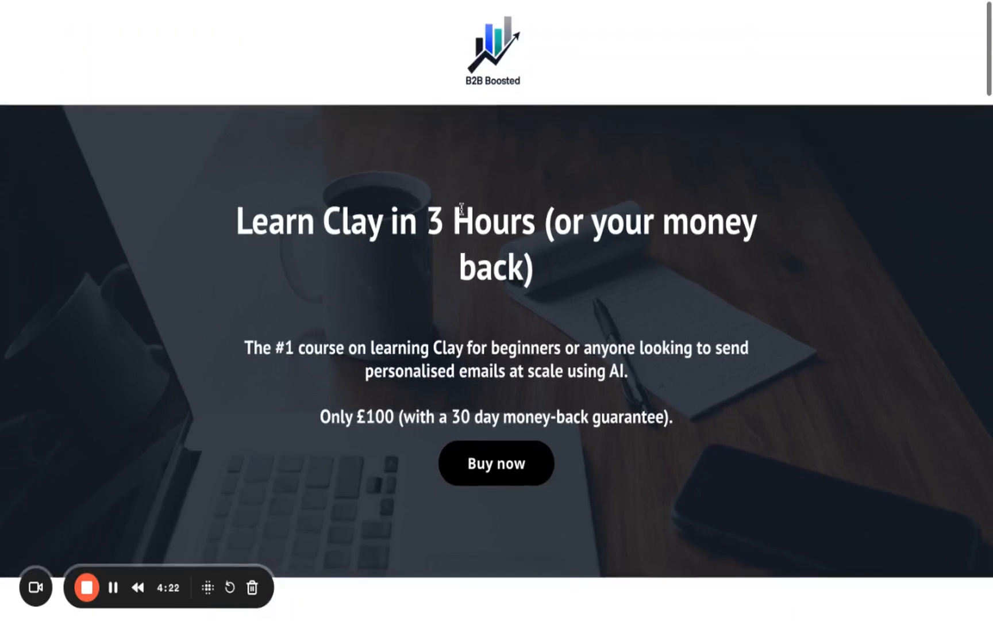
pyautogui.click(719, 2)
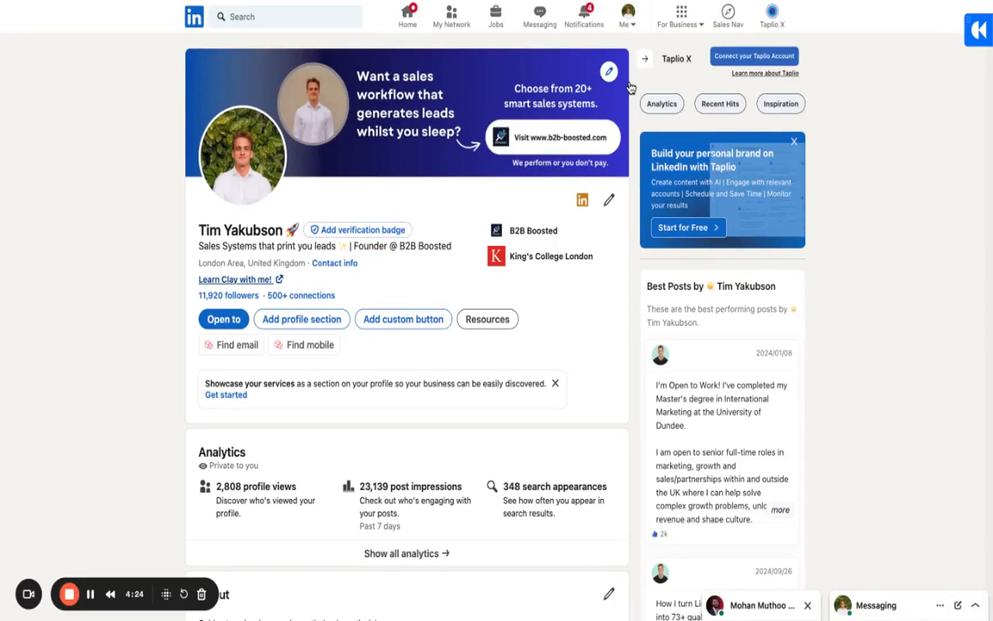